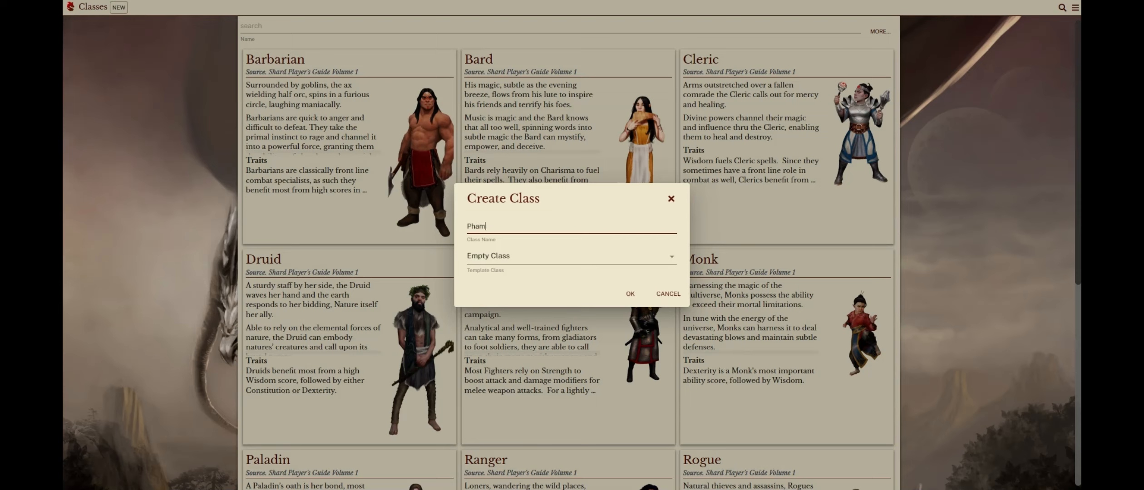
# - Name the new class entry Phantom and choose Rogue as its base class
pyautogui.press('BackSpace')
pyautogui.press('BackSpace')
pyautogui.press('BackSpace')
pyautogui.press('BackSpace')
pyautogui.write('ntom')
pyautogui.click(556, 258)
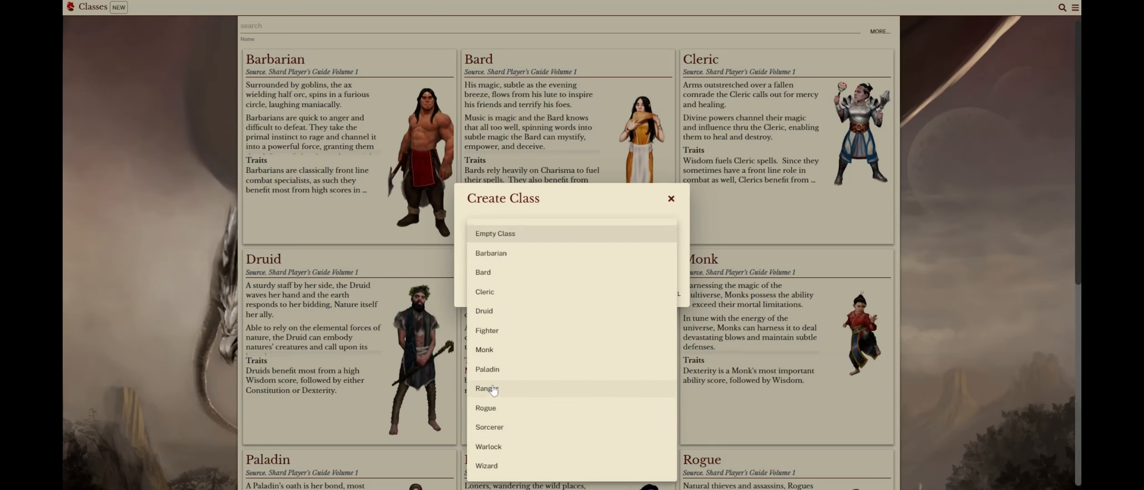
pyautogui.click(490, 410)
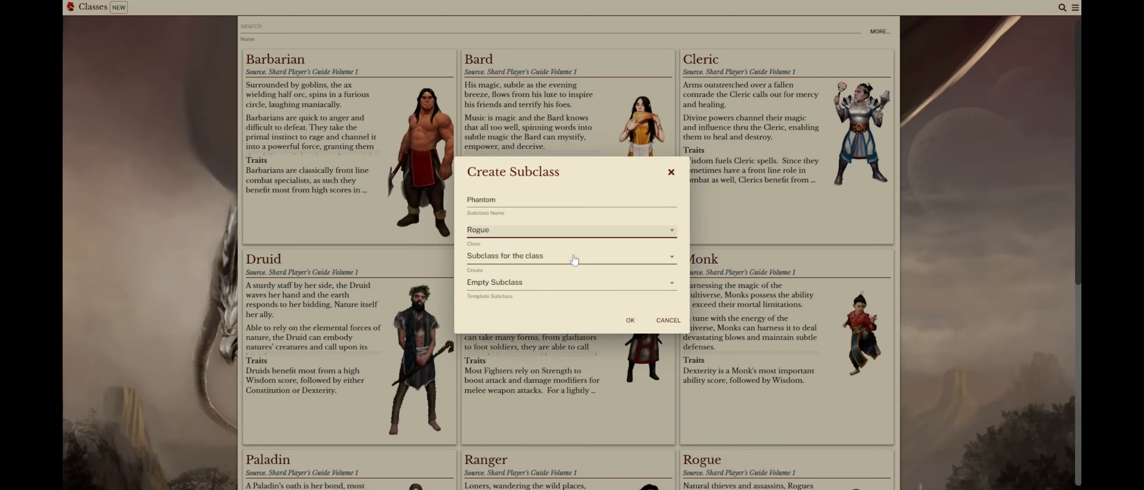
# - Create Phantom as a subclass for the class, using the Empty Subclass template
pyautogui.click(538, 263)
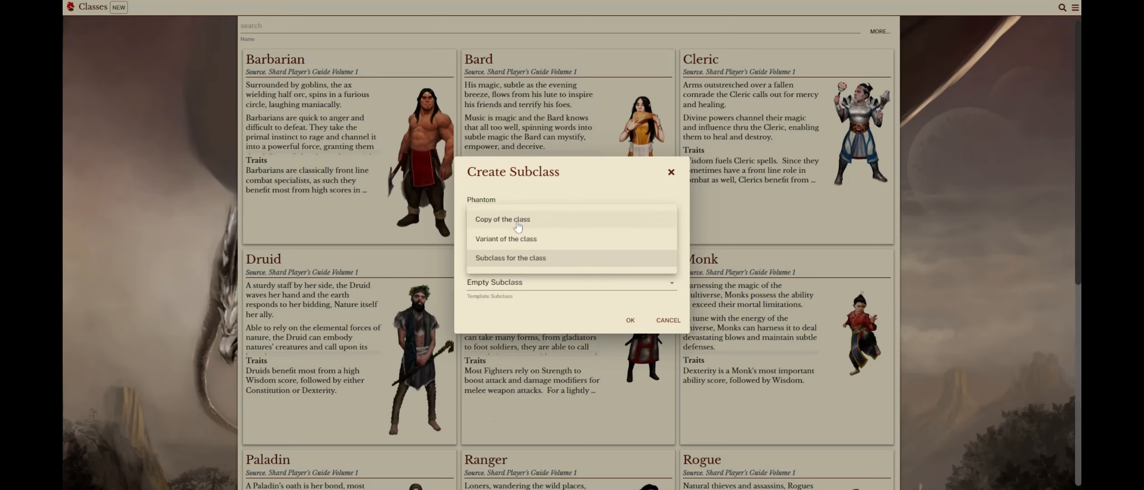
pyautogui.click(520, 258)
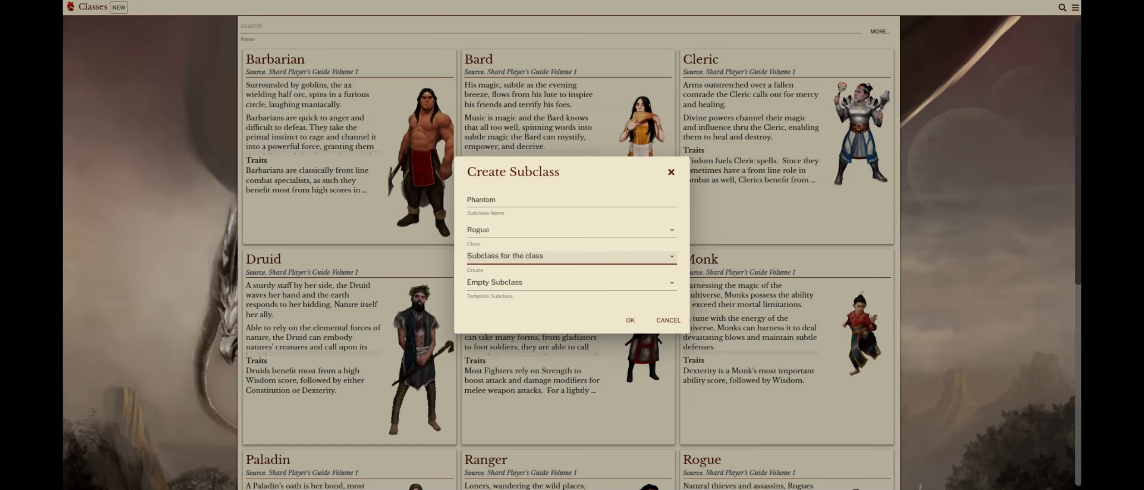
pyautogui.click(532, 290)
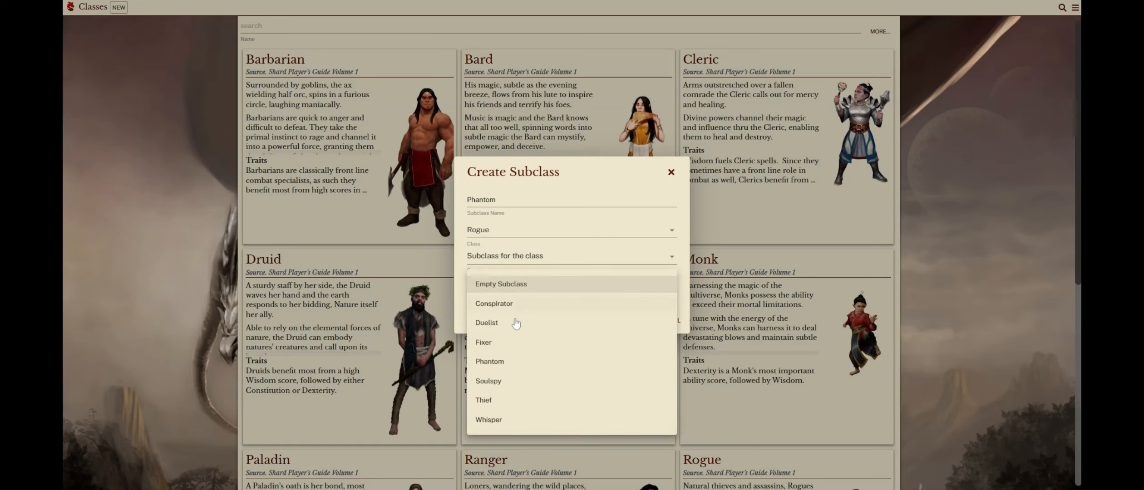
pyautogui.click(505, 286)
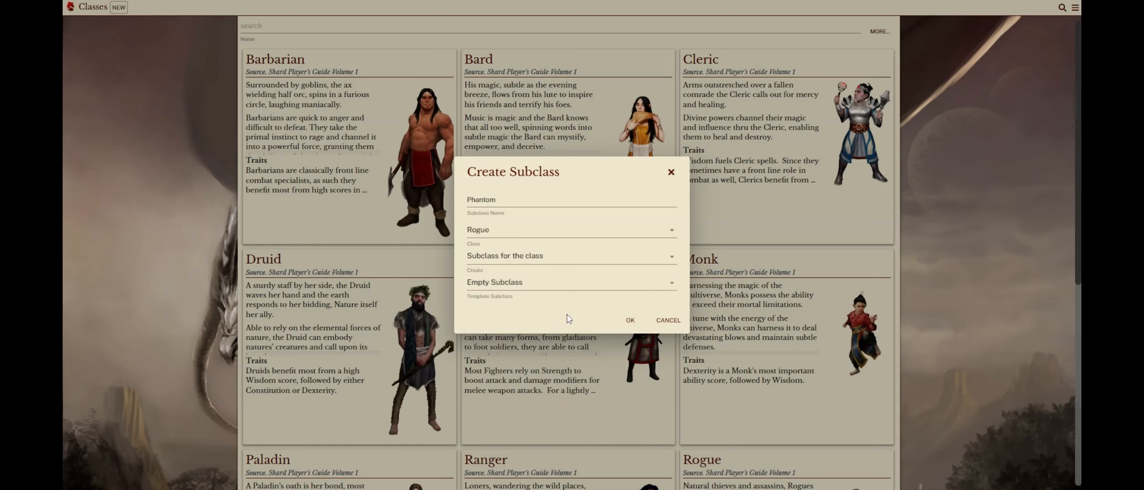
pyautogui.click(630, 320)
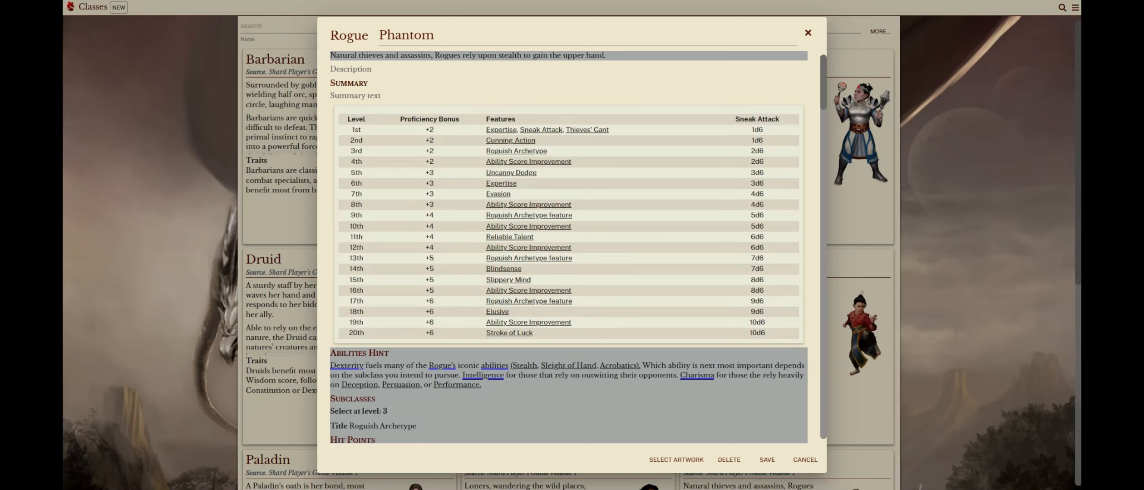
# - Fill in the subclass description with the text beginning "Many rogues walk a fine line between life and death"
pyautogui.click(350, 69)
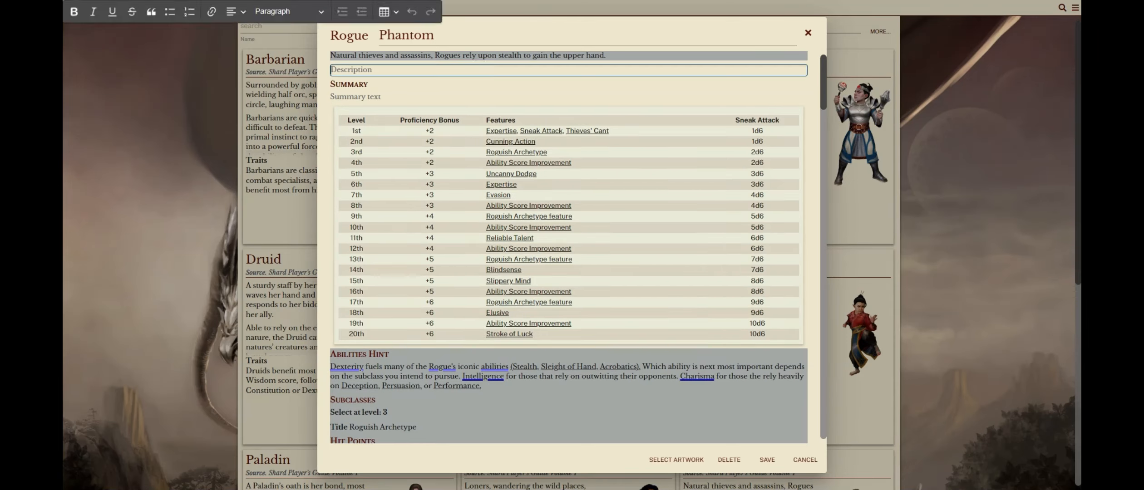
pyautogui.write("Many rogues walk a fine line between life and death, risking their own lives and taking the lives of others. While adventuring on that line, some rogues discover a mystical connection to death itself. These rogues take knowledge from the dead and become immersed in negative energy, eventually becoming like ghosts. Thieves' guilds value them as highly effective information gatherers and spies. Many shadar-kai of the Shadowfell are masters of these macabre techniques, and some are willing to teach this path. In places like Thay in the Forgotten Realms and Karrnath in Eberron, where many necromancers practice their craft, a Phantom can become a wizard's confidant and right hand. In temples of gods of death, the Phantom might work as an agent to track down those who try to cheat death and to recover knowledge that might otherwise be lost to the grave. How did you discover this grim power? Did you sleep in a graveyard and awaken to your new abilities? Or did you cultivate them in a temple or thieves' guild dedicated to a deity of death?")
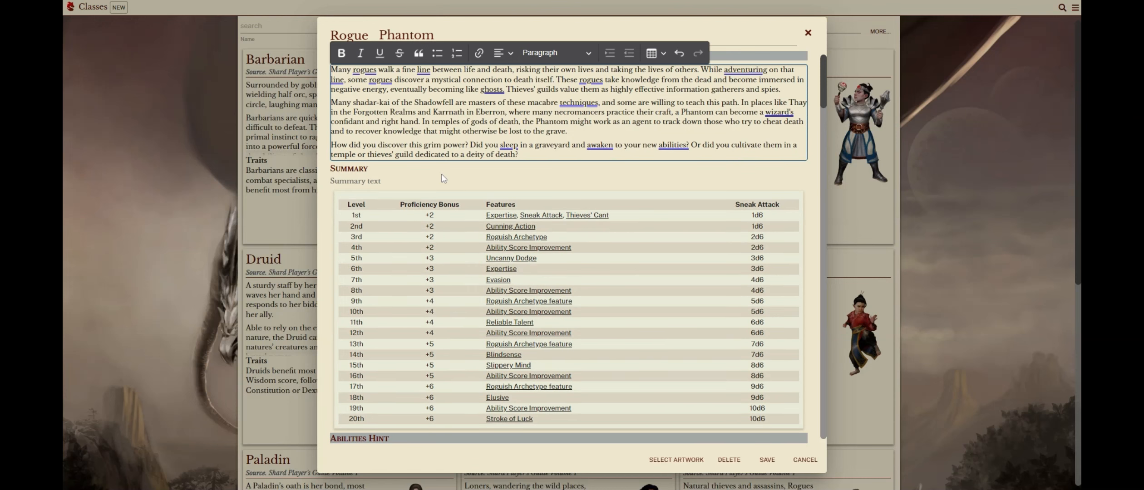
pyautogui.click(521, 240)
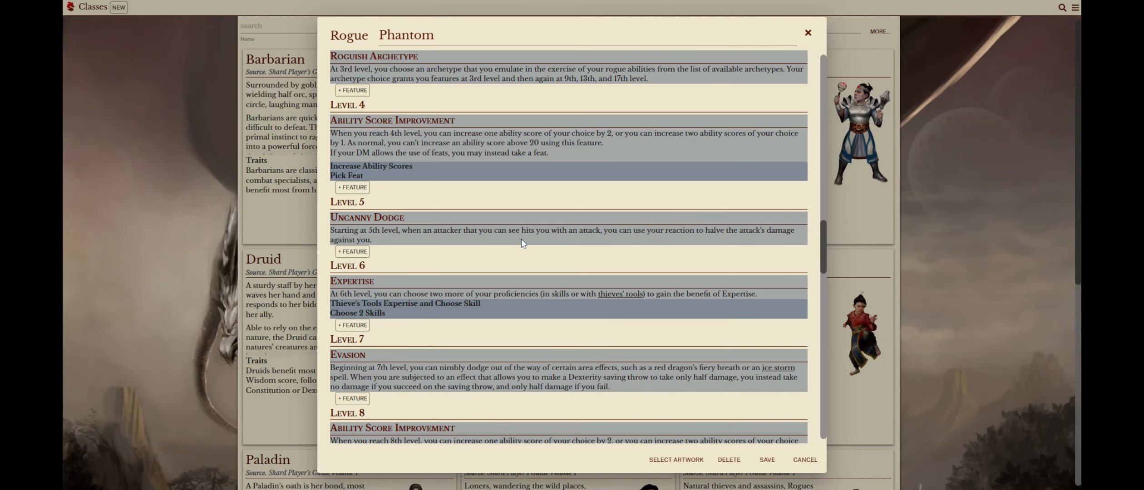
# - Add two features under Level 3 and name the first one Whispers of the Dead
pyautogui.scroll(3, 348, 204)
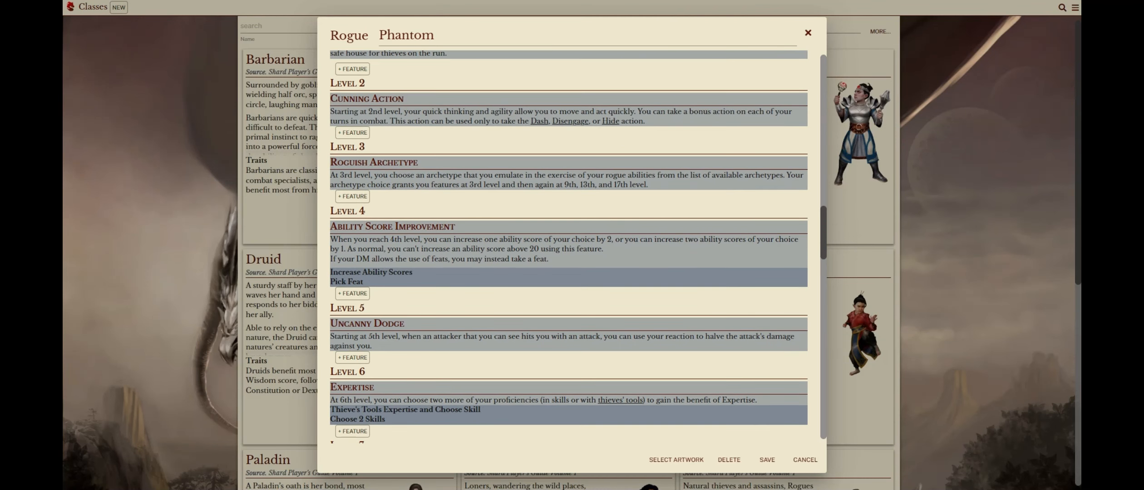
pyautogui.click(352, 196)
pyautogui.click(352, 233)
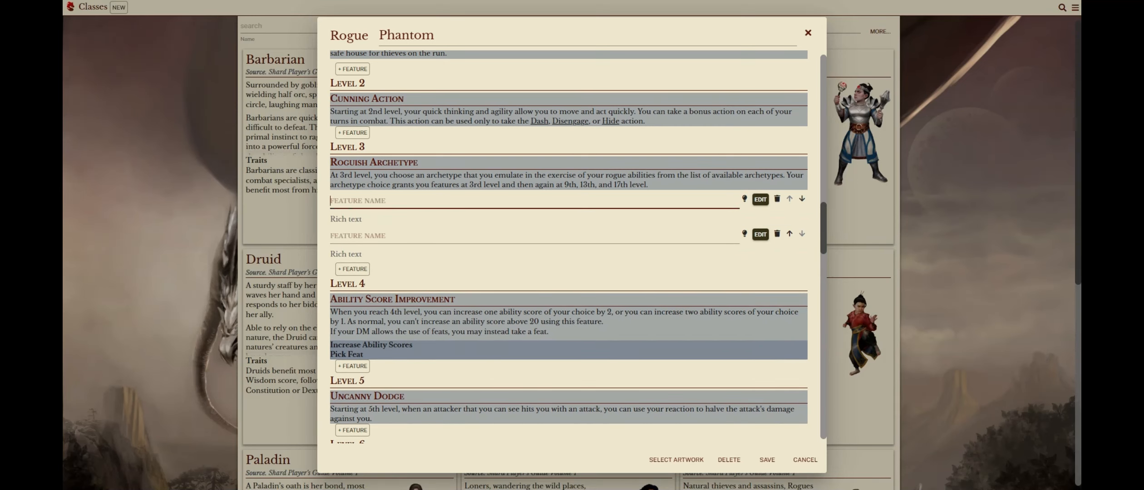
pyautogui.hotkey('alt', 'Tab')
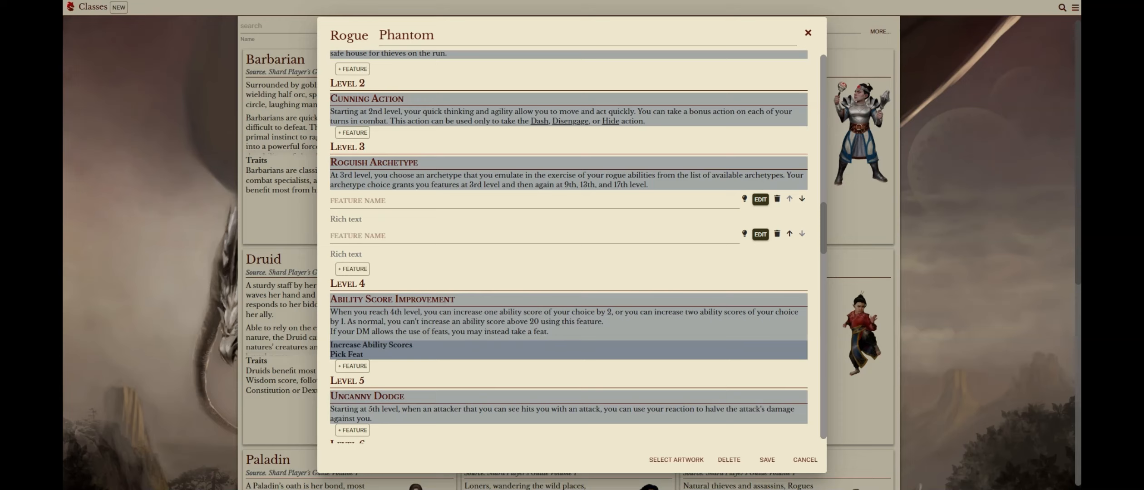
pyautogui.hotkey('alt', 'Tab')
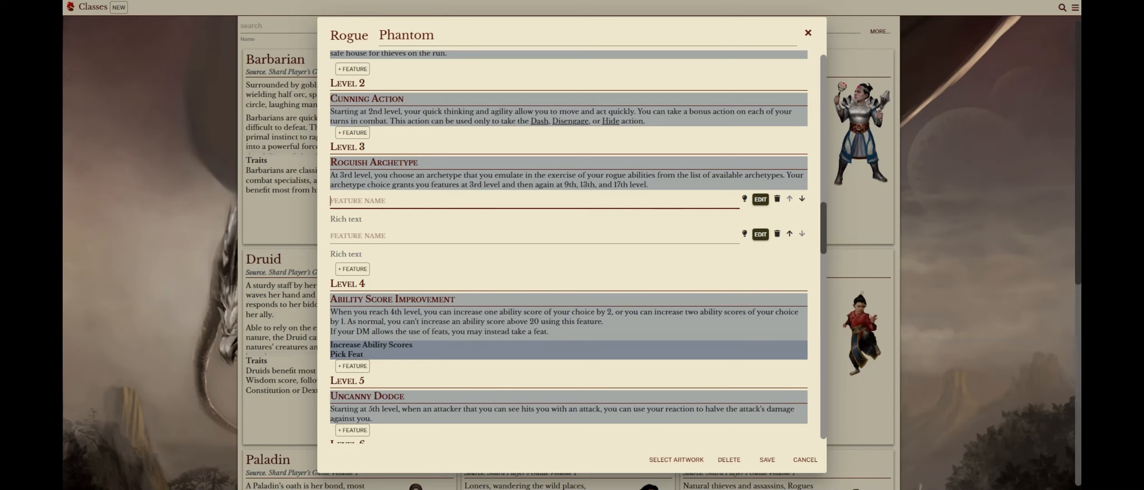
pyautogui.write('Whispers of the Dead')
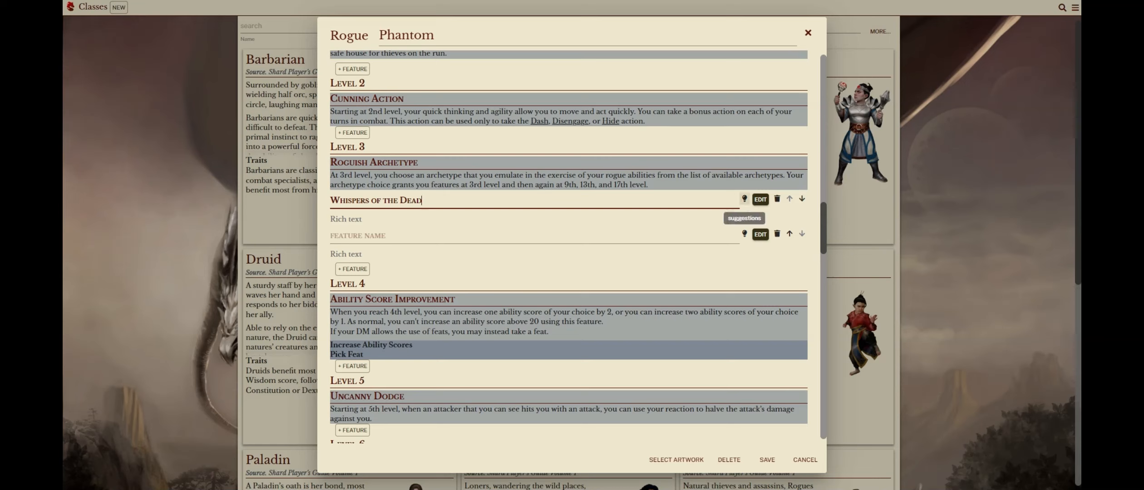
# - Apply the suggested Phantom: Whispers of the Dead feature to the new feature, including its description and modeling
pyautogui.click(636, 220)
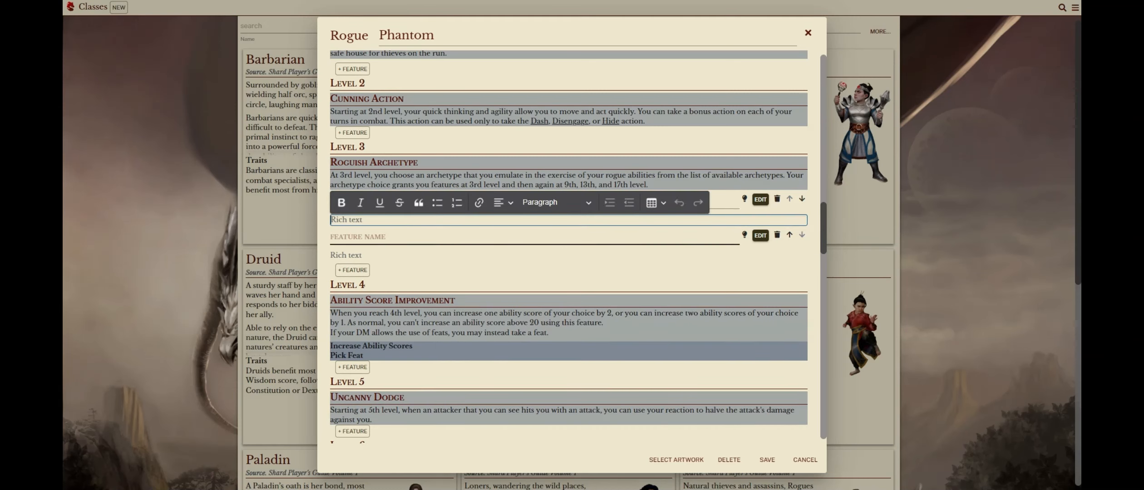
pyautogui.click(761, 200)
pyautogui.hotkey('shift', 'Tab')
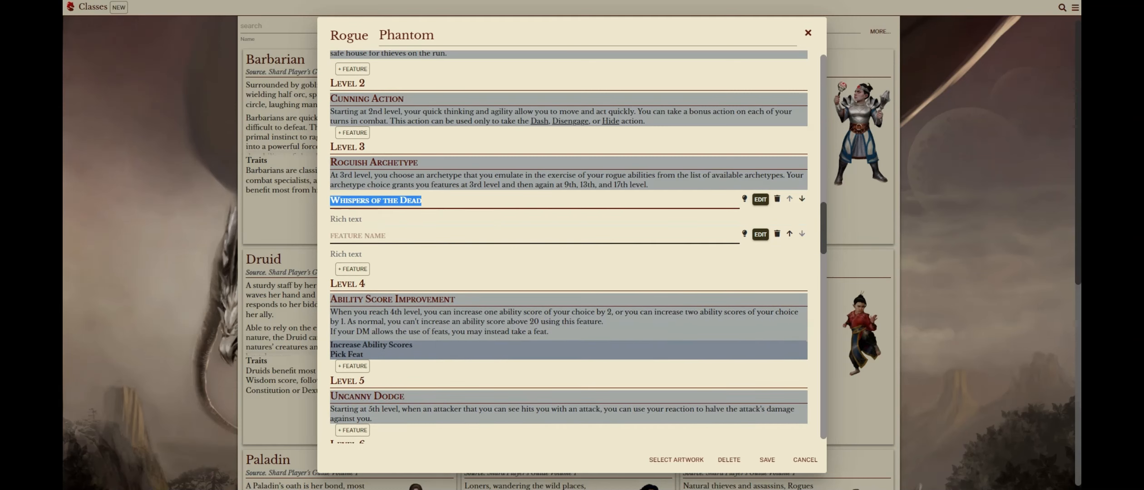
pyautogui.click(743, 204)
pyautogui.click(743, 204)
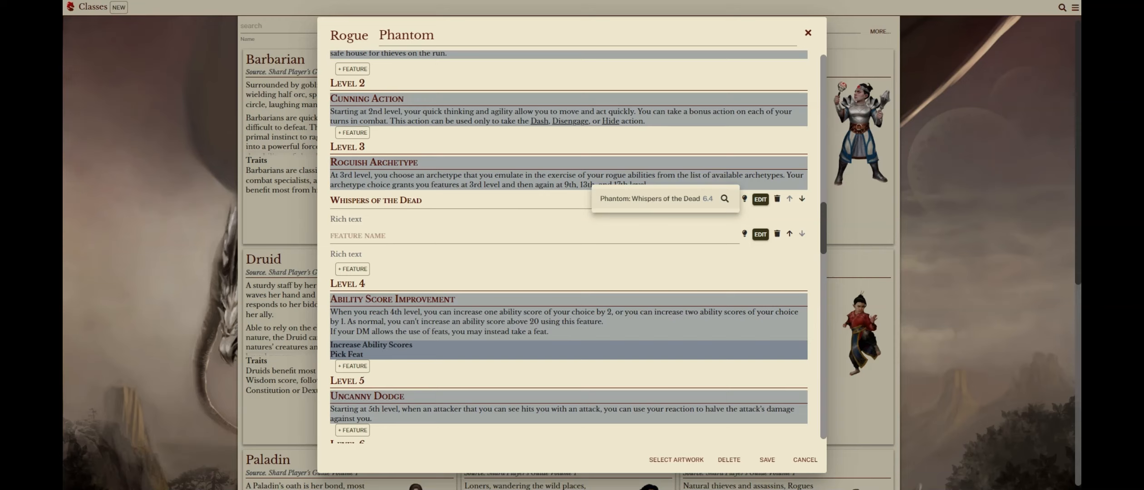
pyautogui.moveTo(724, 200)
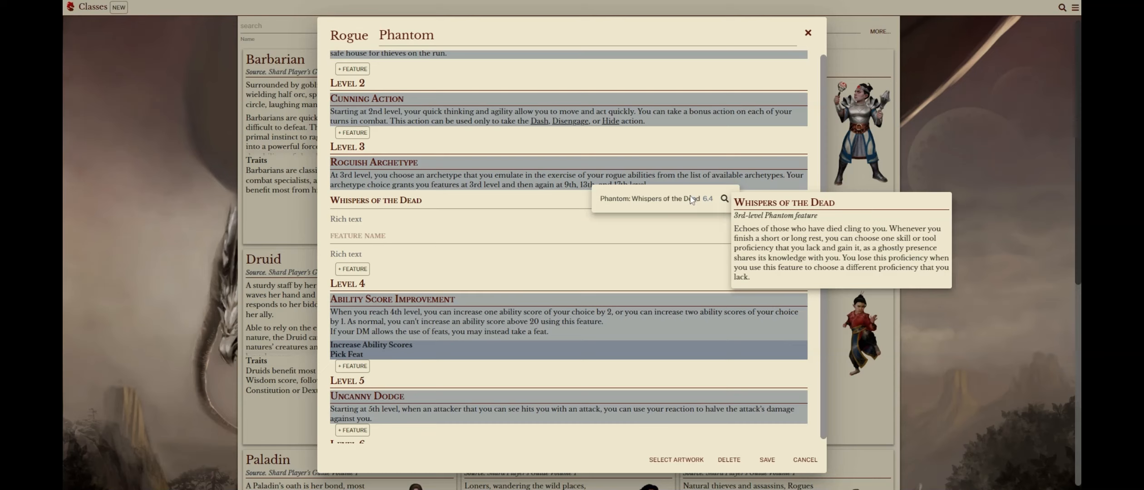
pyautogui.click(626, 204)
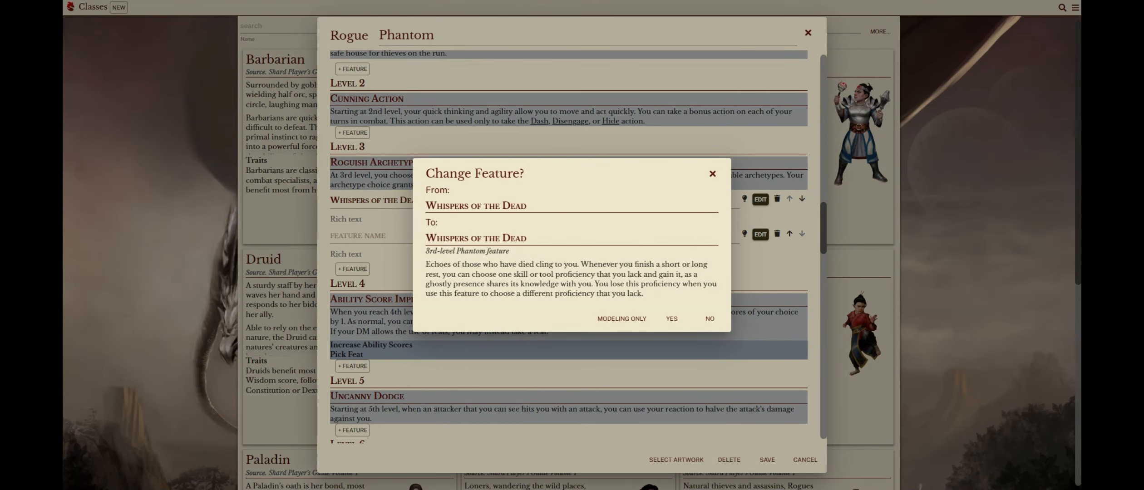
pyautogui.click(674, 320)
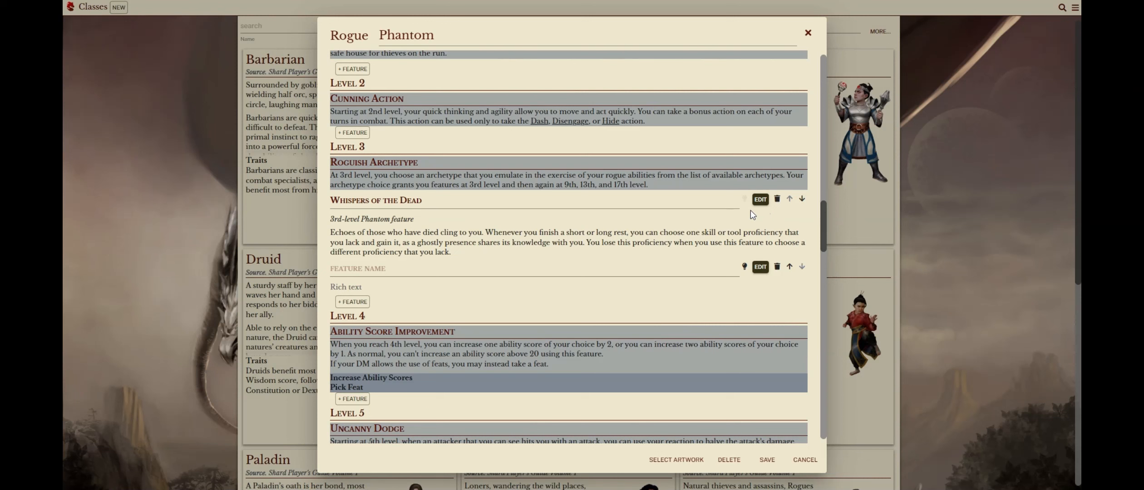
# - Examine the uses and rest recovery settings in the options of the Whispers of the Dead feature
pyautogui.click(760, 199)
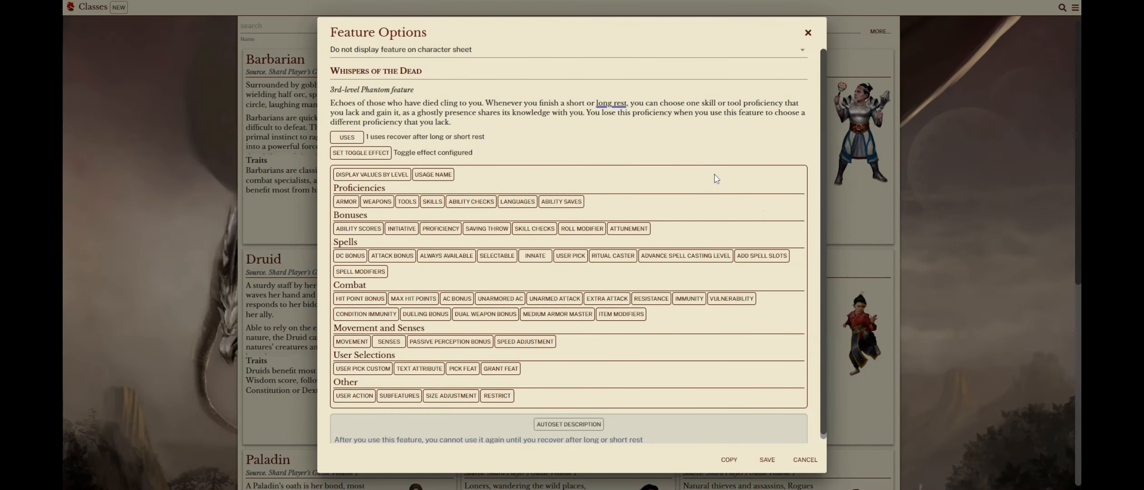
pyautogui.click(359, 142)
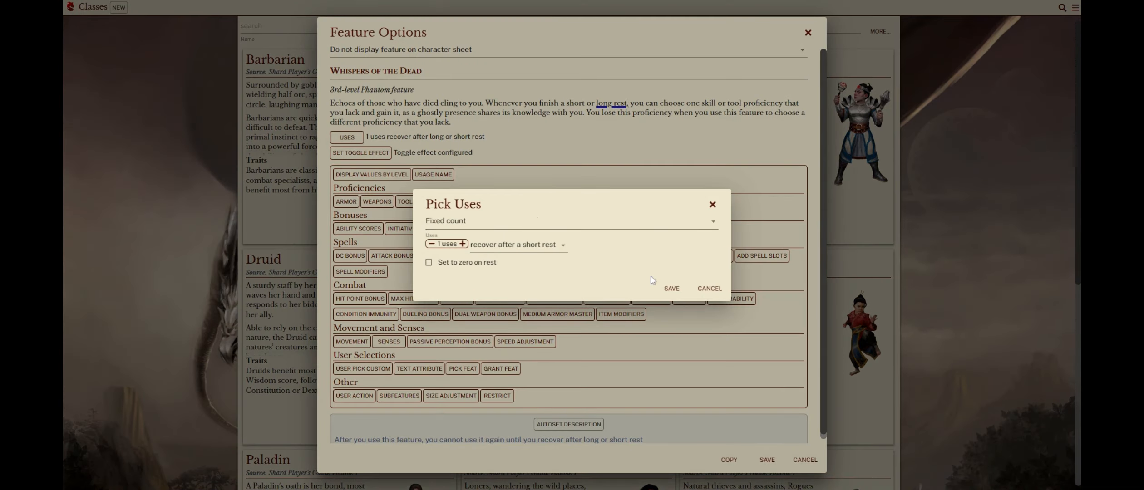
pyautogui.click(710, 291)
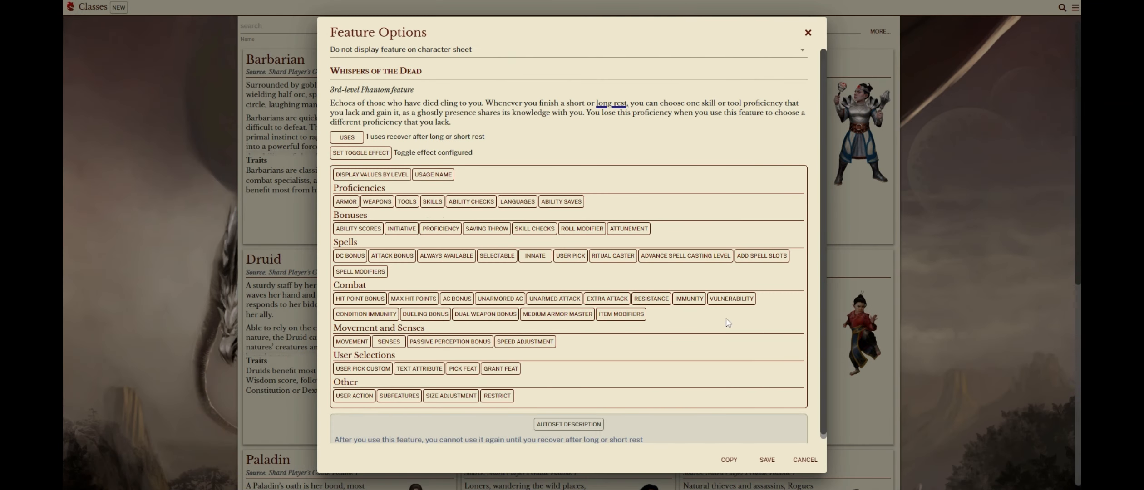
# - Examine the toggle effect of Whispers of the Dead and the skill settings of its Skill Proficiency option
pyautogui.click(380, 155)
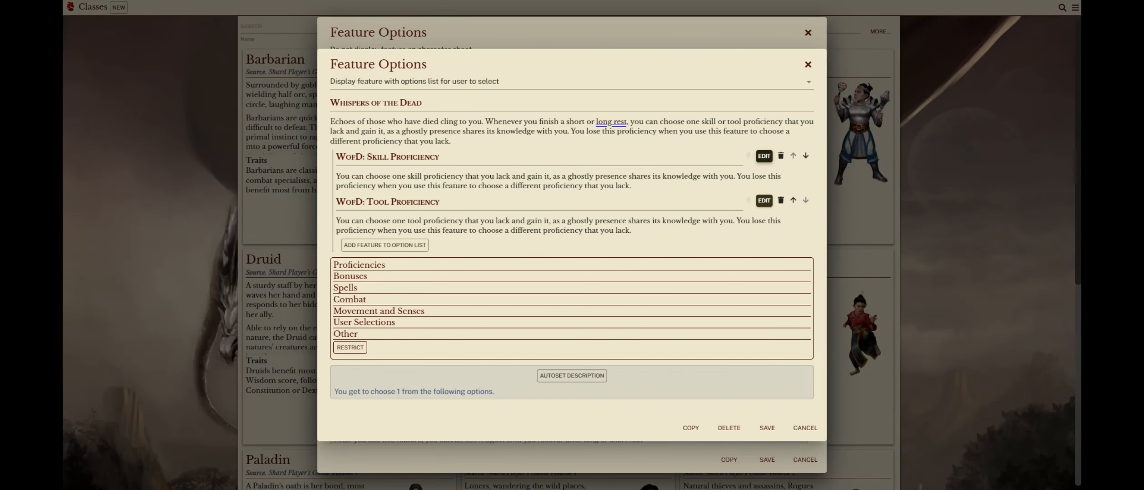
pyautogui.click(764, 156)
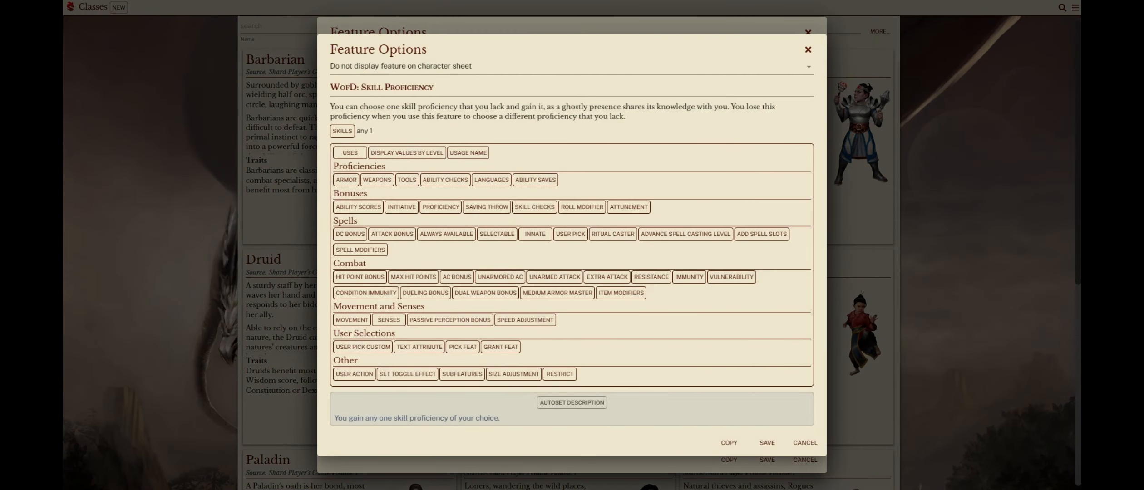
pyautogui.click(342, 131)
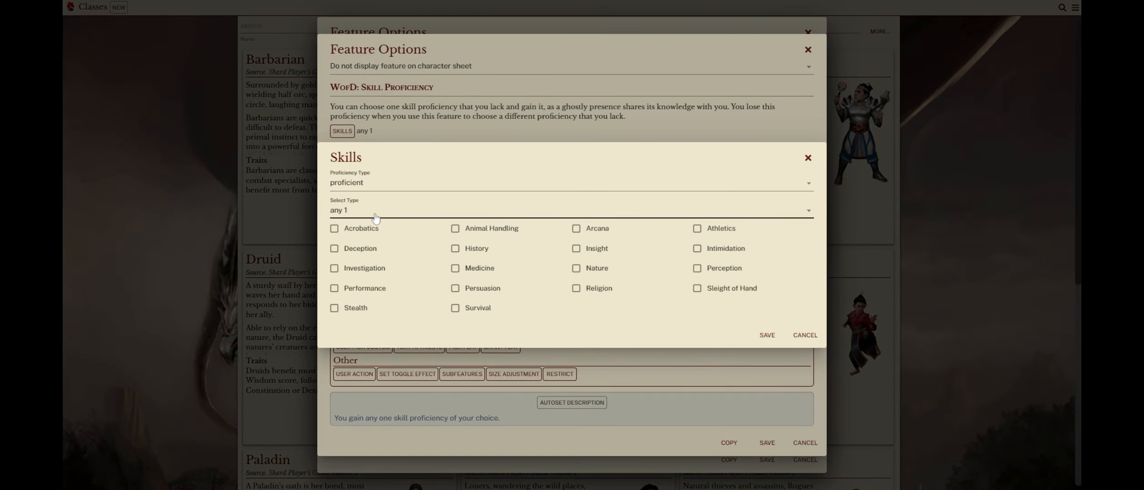
pyautogui.click(805, 338)
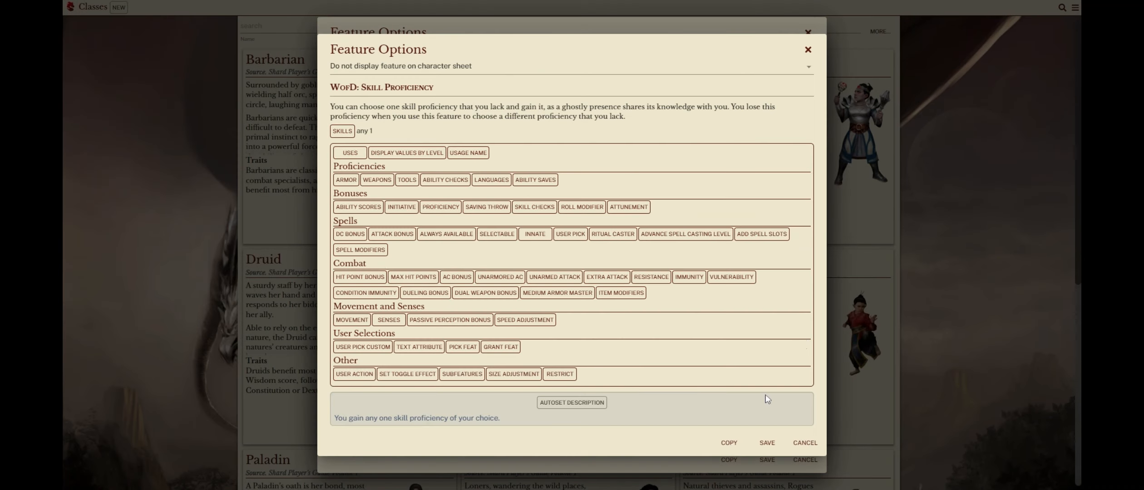
pyautogui.click(807, 441)
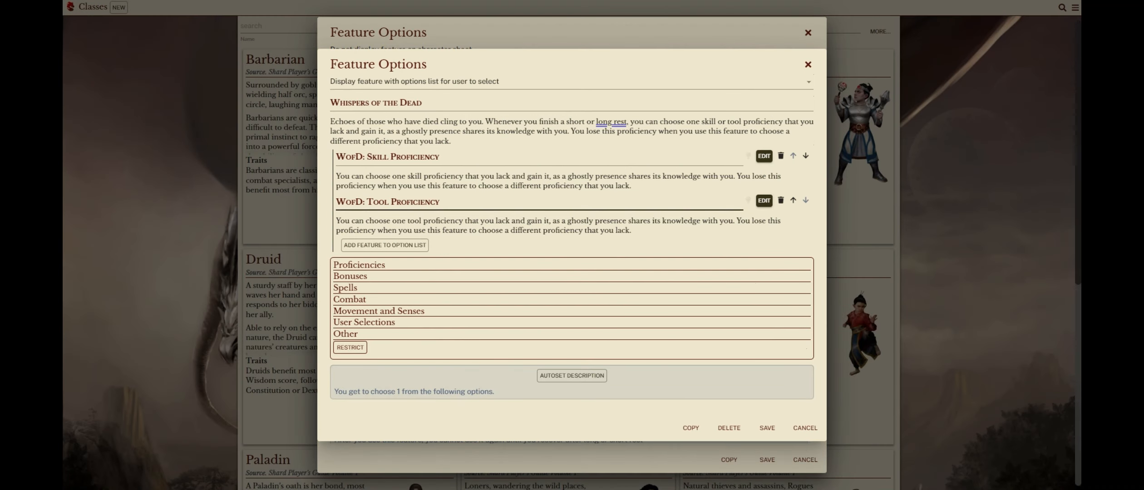
# - Examine the tool settings of the Tool Proficiency option, and leave the feature options without saving
pyautogui.click(764, 201)
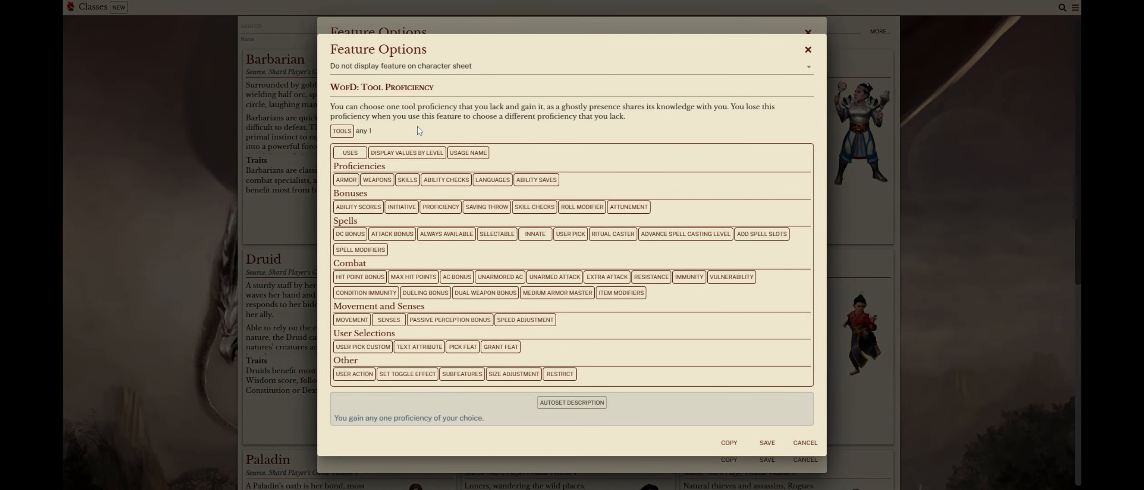
pyautogui.click(342, 133)
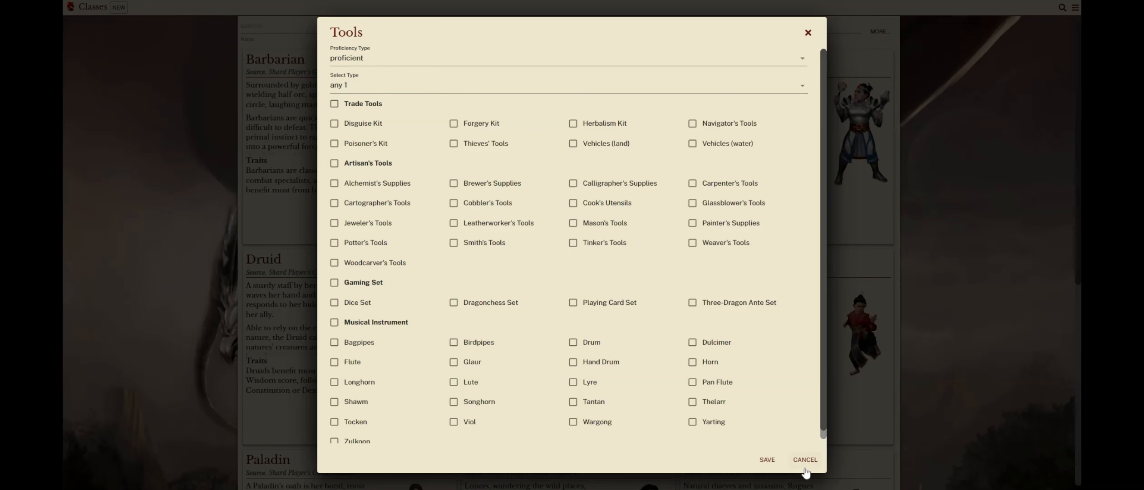
pyautogui.scroll(-1, 825, 437)
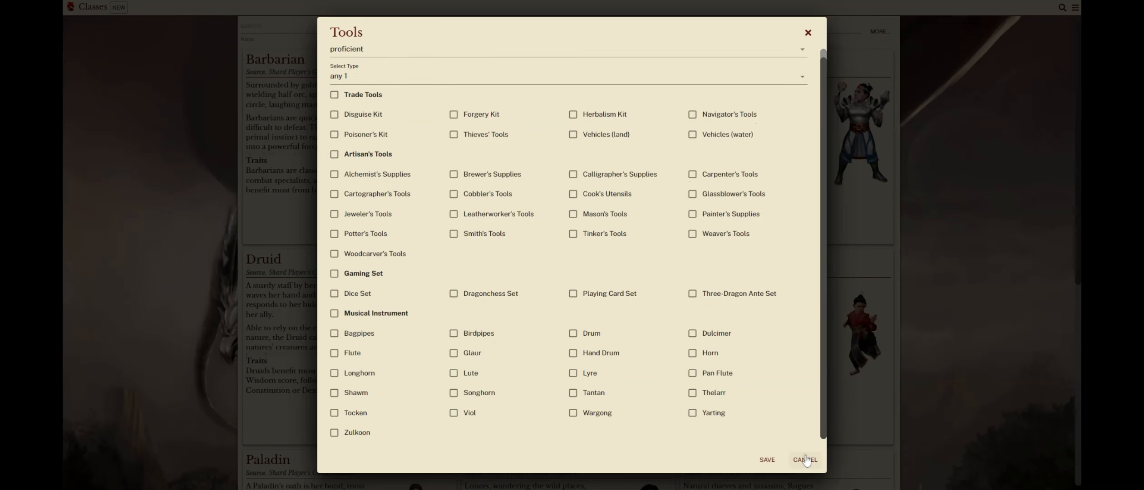
pyautogui.click(806, 460)
pyautogui.click(804, 440)
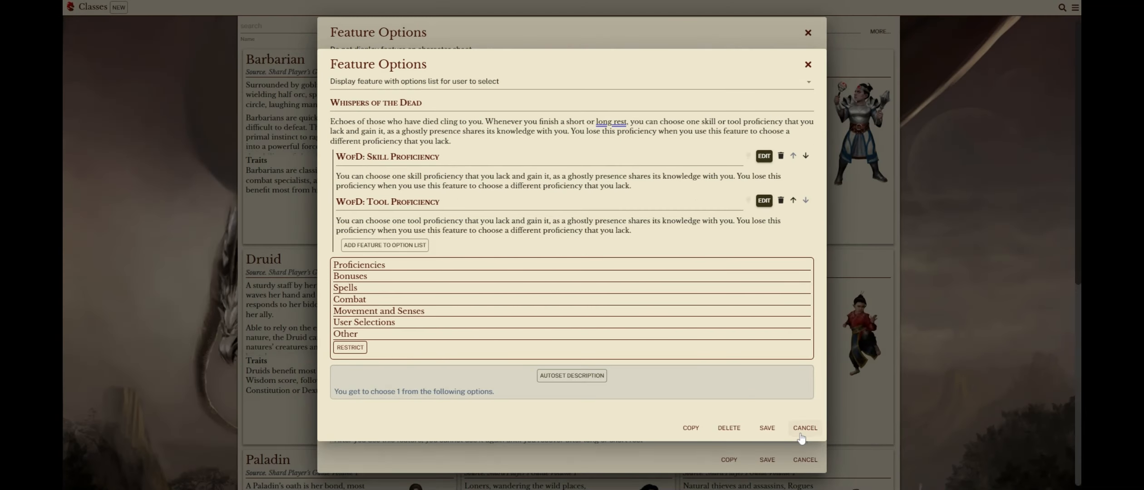
pyautogui.click(802, 429)
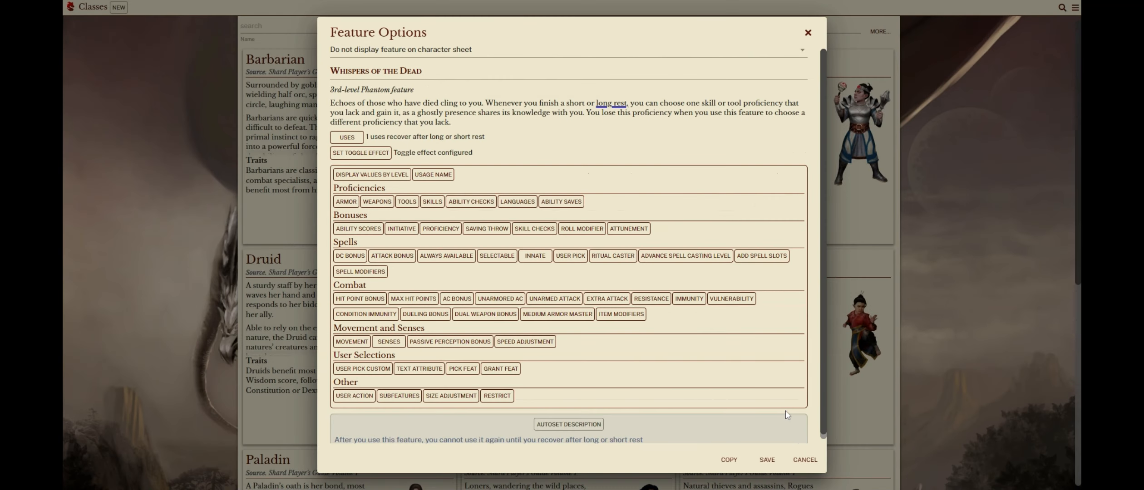
pyautogui.click(806, 461)
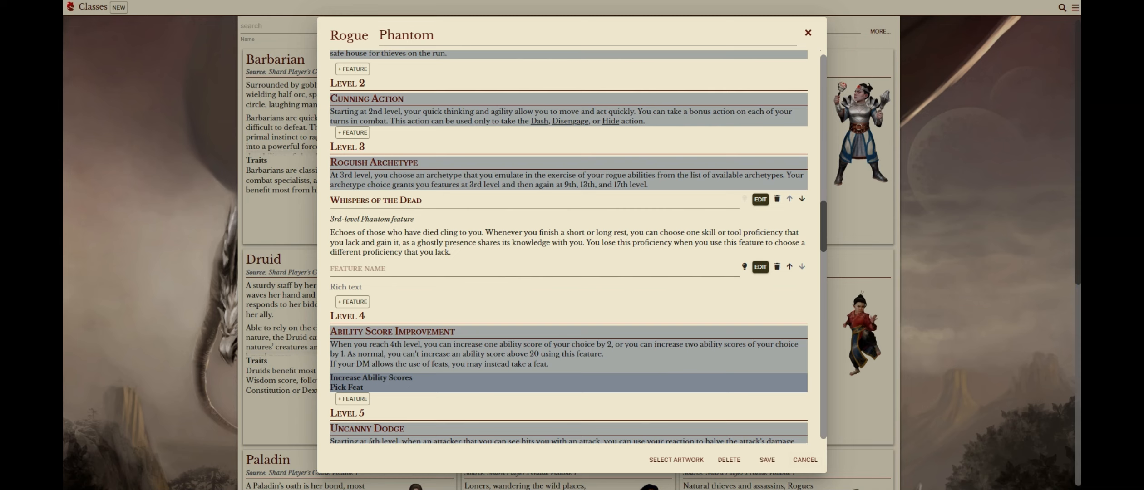
# - Name the second level 3 feature Wails from the Grave and apply the suggested Phantom feature with its description and modeling
pyautogui.click(584, 313)
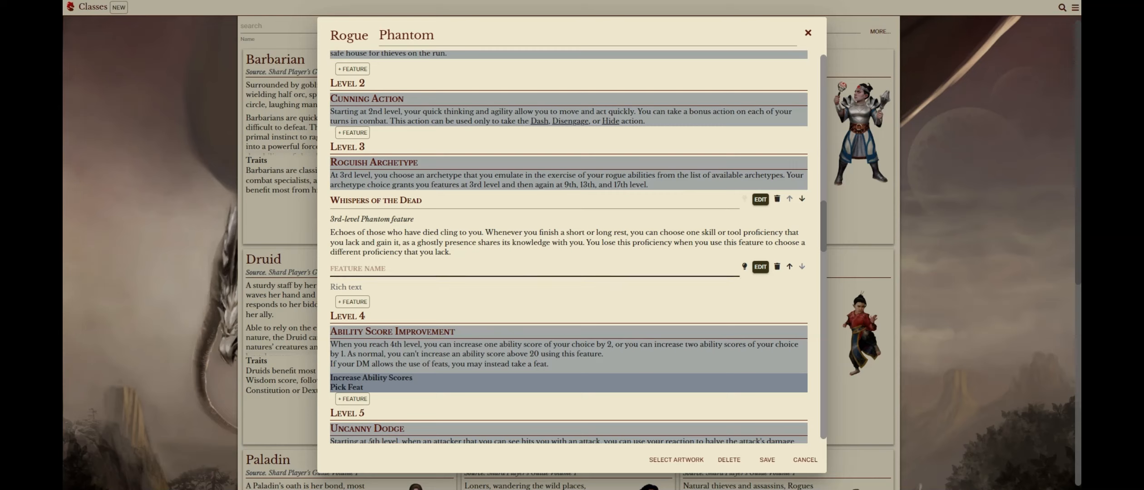
pyautogui.write('Wai')
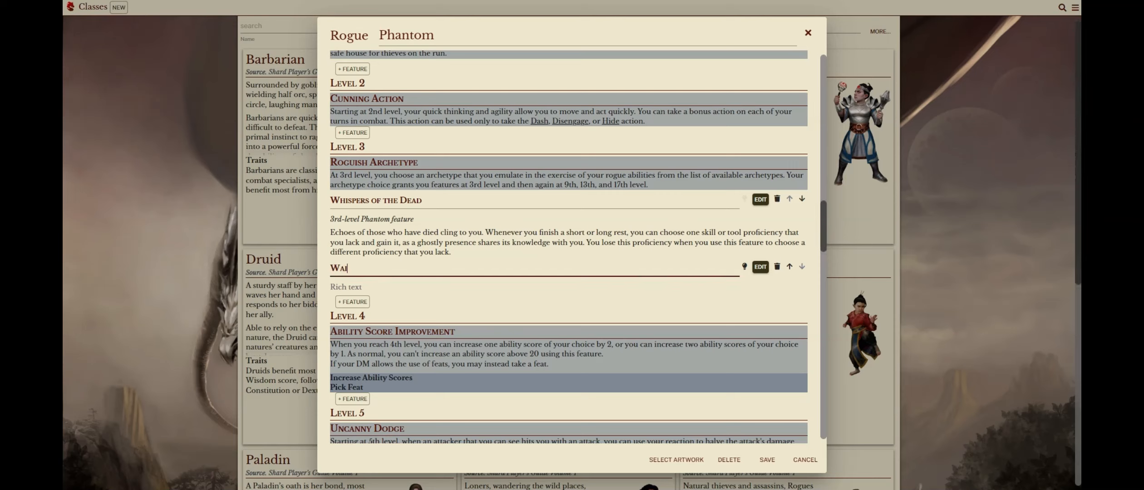
pyautogui.write('ls from the Grave')
pyautogui.click(742, 277)
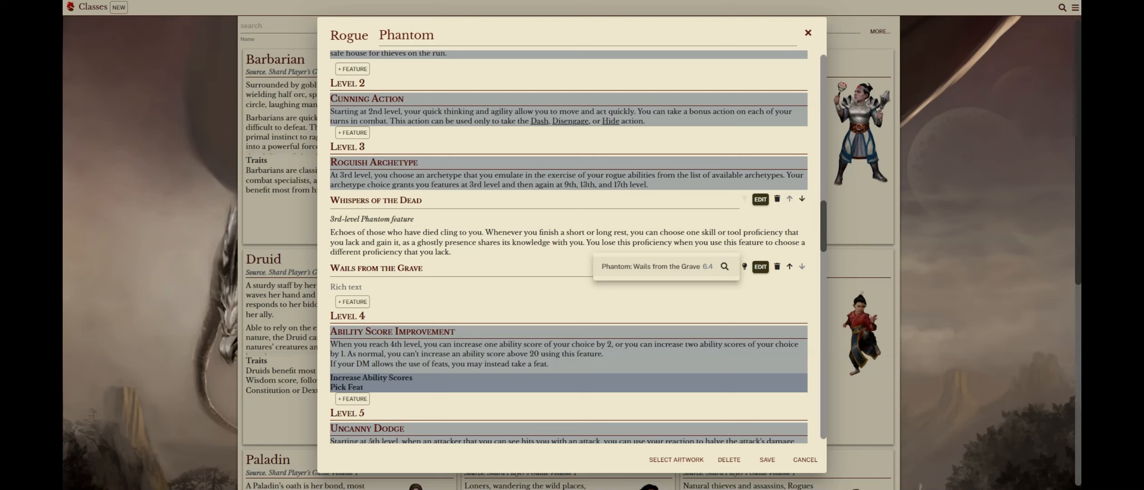
pyautogui.click(665, 272)
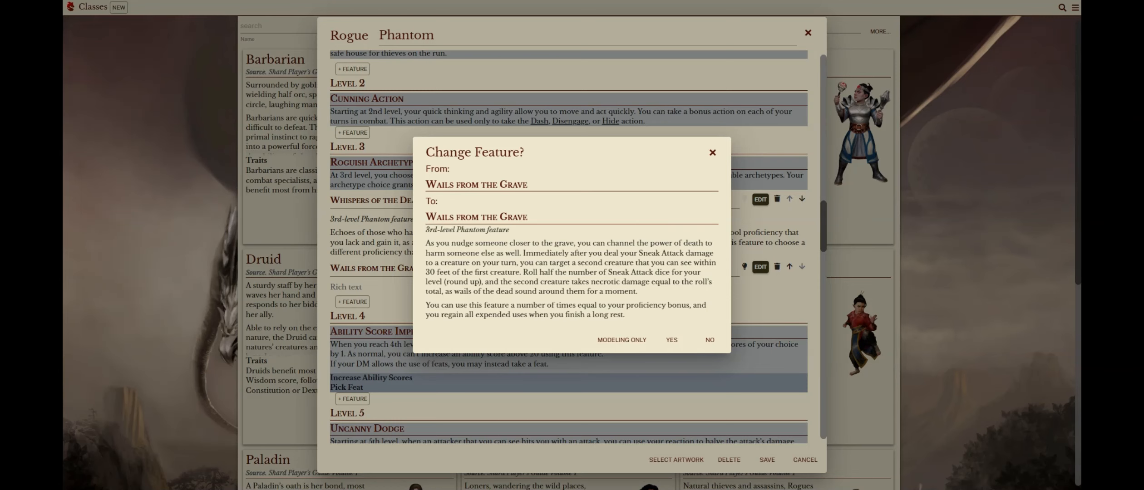
pyautogui.click(671, 341)
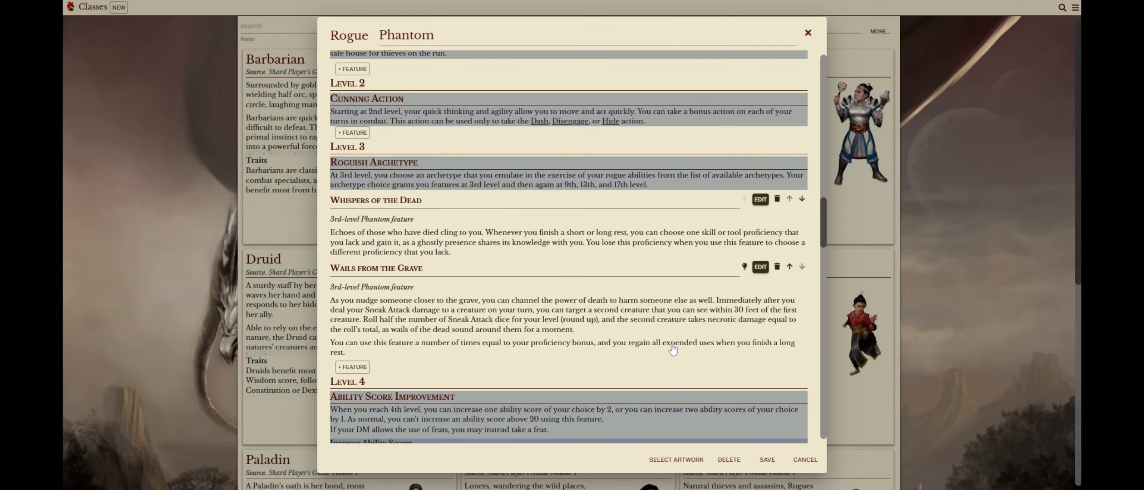
# - Examine the uses basis and rest recovery settings in the options of the Wails from the Grave feature
pyautogui.click(760, 268)
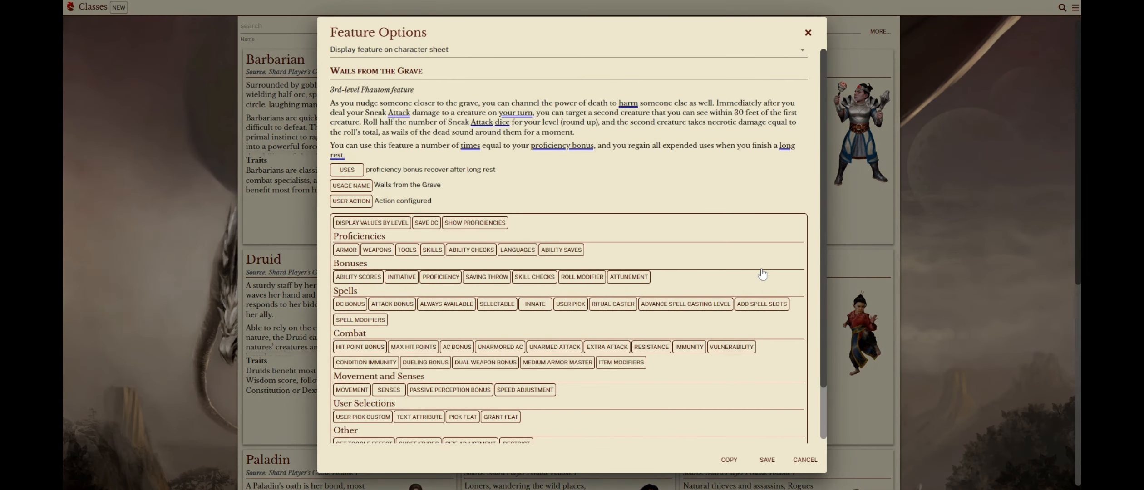
pyautogui.click(358, 174)
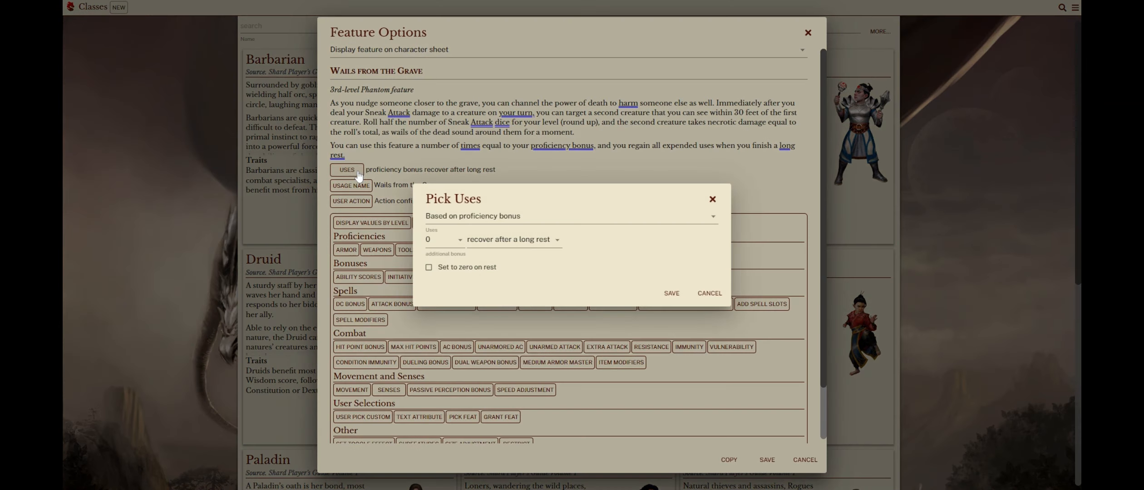
pyautogui.click(466, 220)
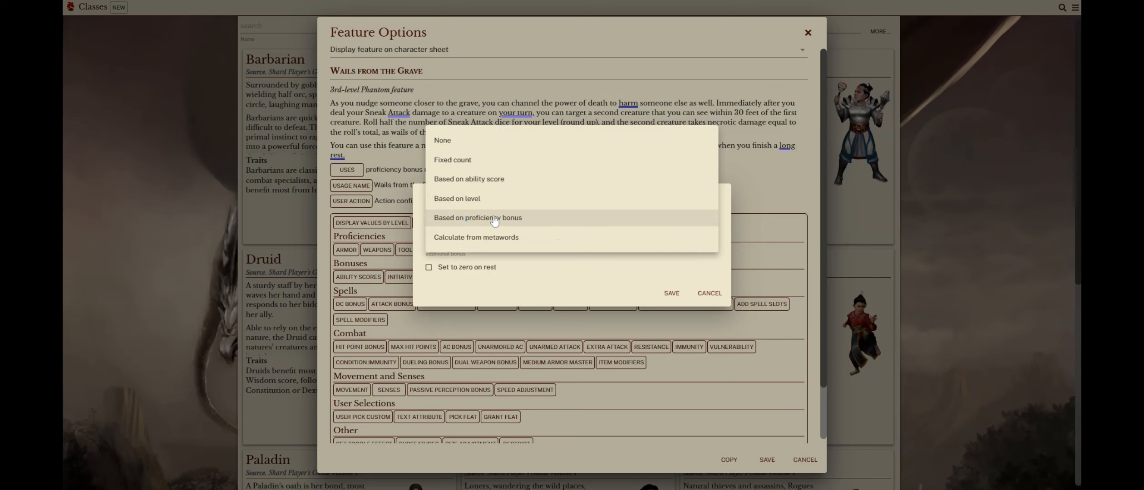
pyautogui.click(534, 219)
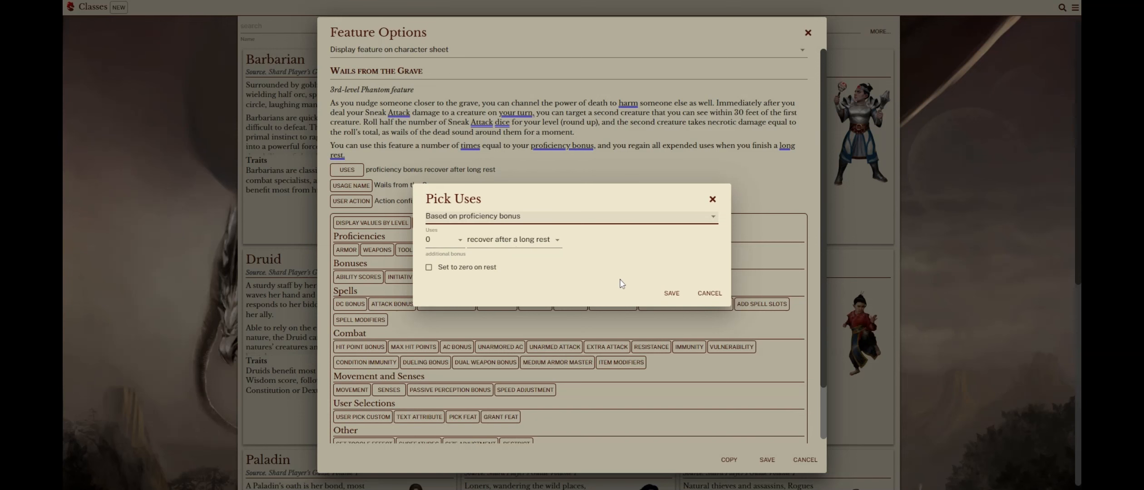
pyautogui.click(706, 294)
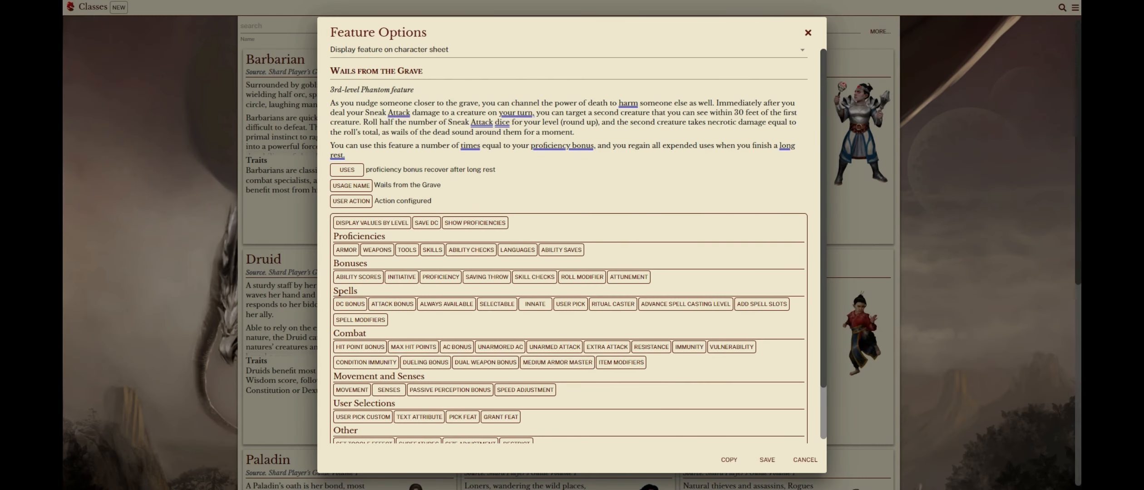
# - Examine the usage name setting of the Wails from the Grave feature, leaving it without saving
pyautogui.moveTo(441, 187); pyautogui.dragTo(374, 186)
pyautogui.click(374, 187)
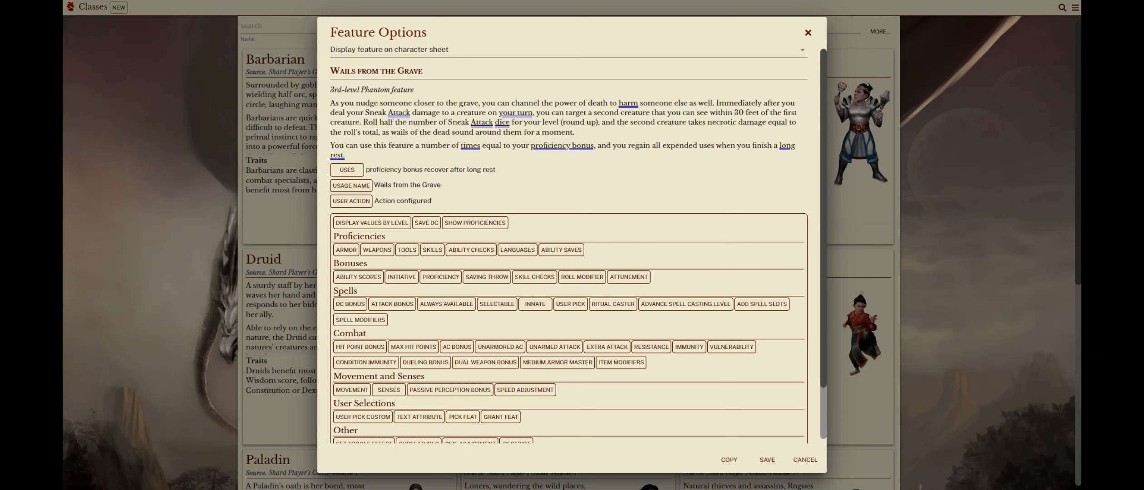
pyautogui.click(363, 187)
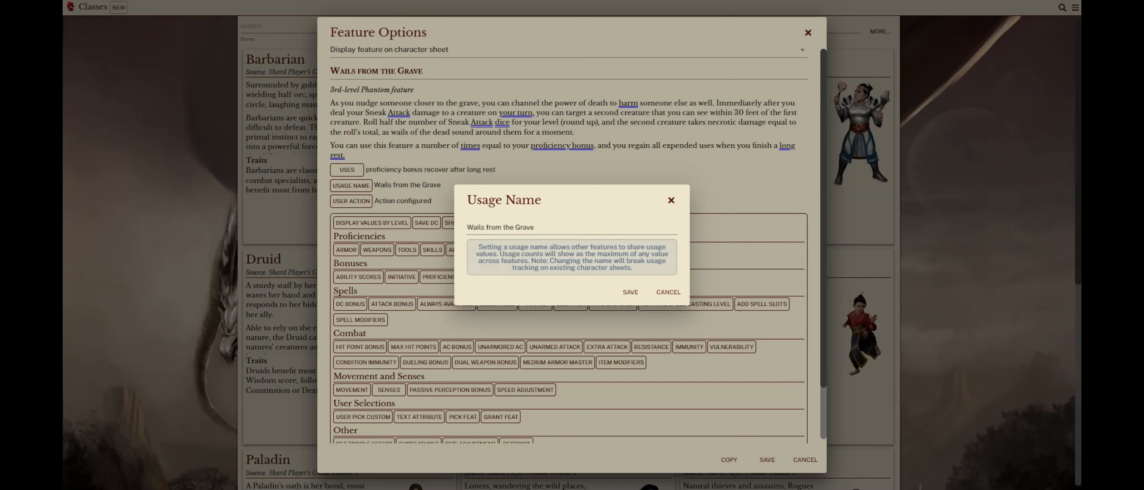
pyautogui.click(667, 291)
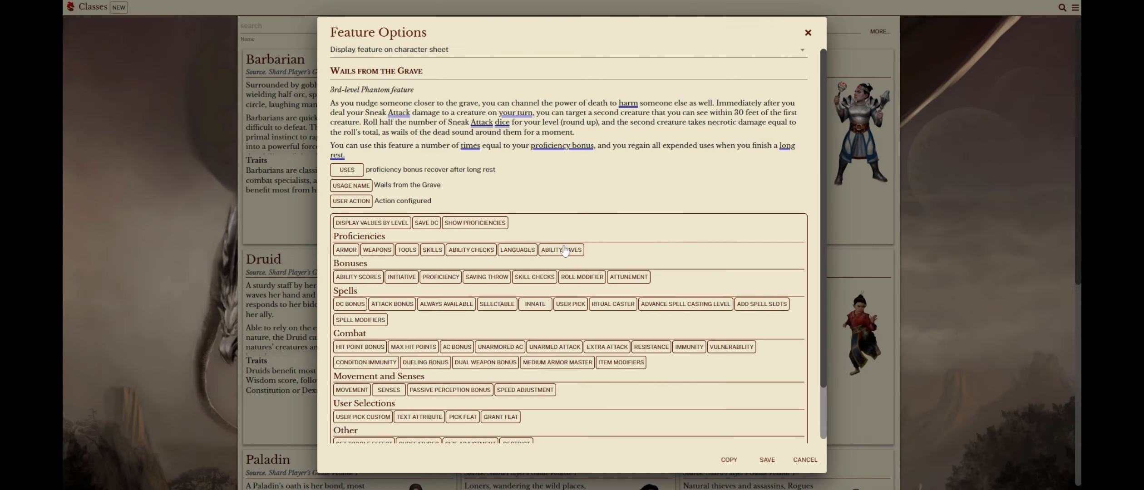
# - Examine the user action configuration of Wails from the Grave, including its effect roll formula, and leave it without saving
pyautogui.click(369, 204)
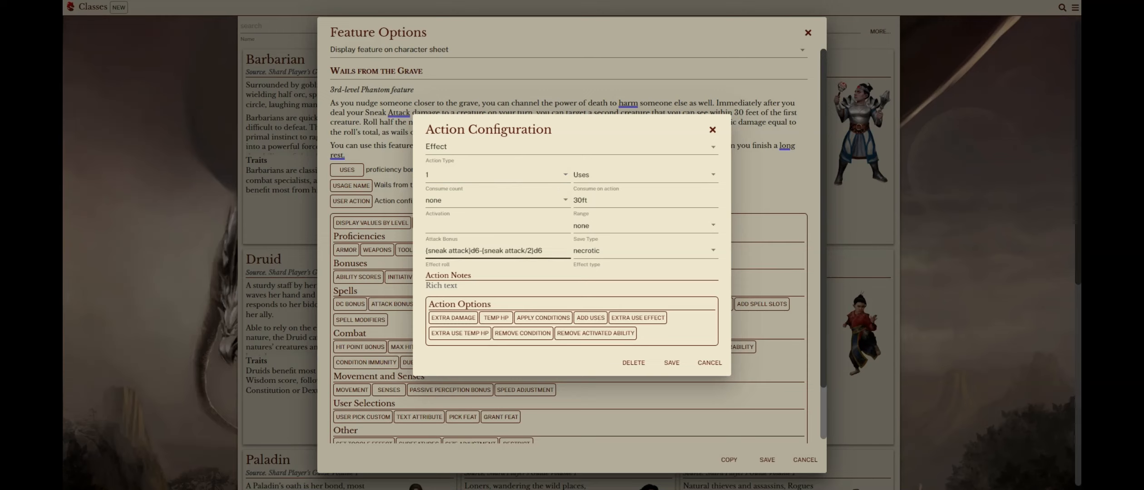
pyautogui.moveTo(543, 251); pyautogui.dragTo(426, 252)
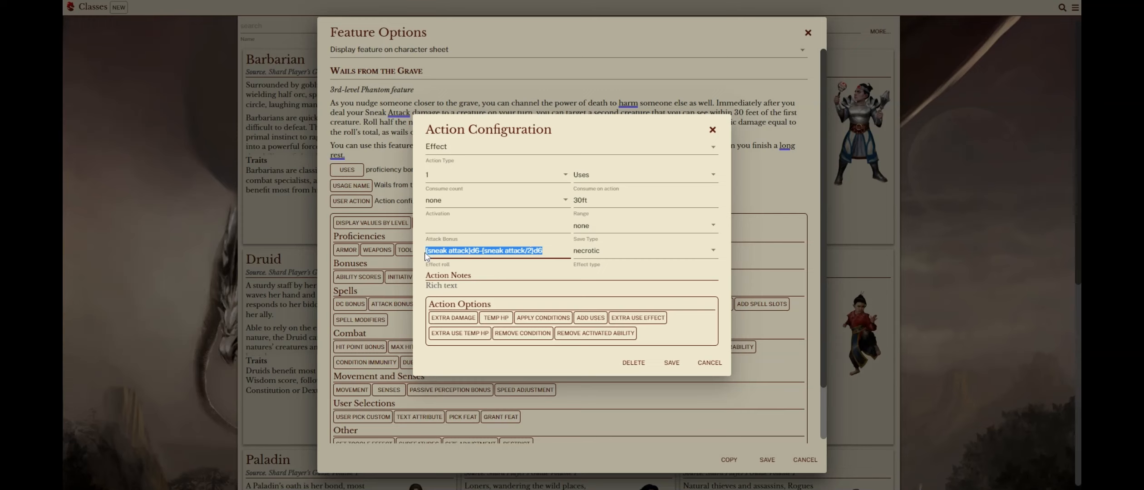
pyautogui.click(455, 251)
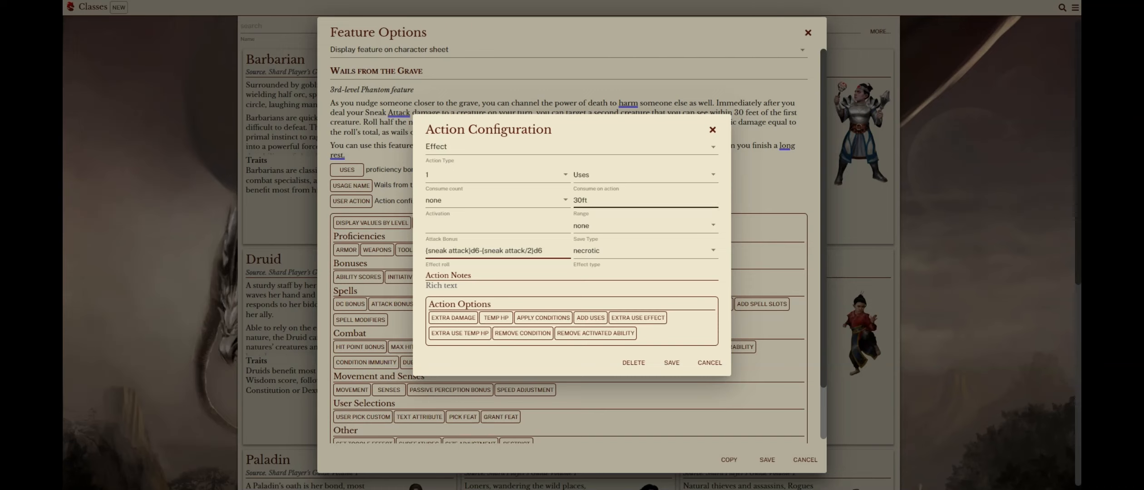
pyautogui.moveTo(605, 129); pyautogui.dragTo(604, 147)
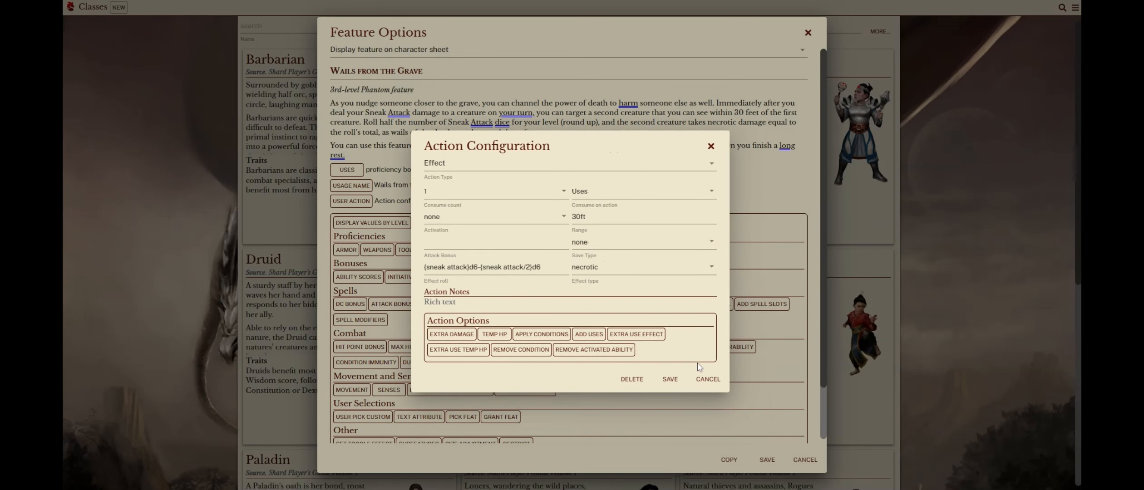
pyautogui.click(708, 379)
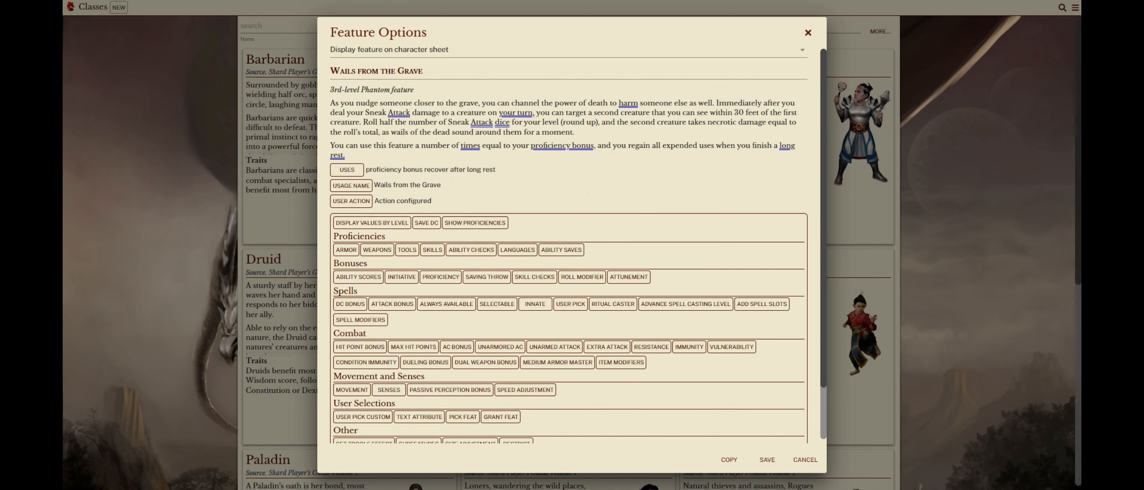
# - Compare the Sneak Attack dice wording in the description with the user action's effect roll formula, and save the feature options
pyautogui.click(598, 123)
pyautogui.moveTo(598, 123); pyautogui.dragTo(407, 123)
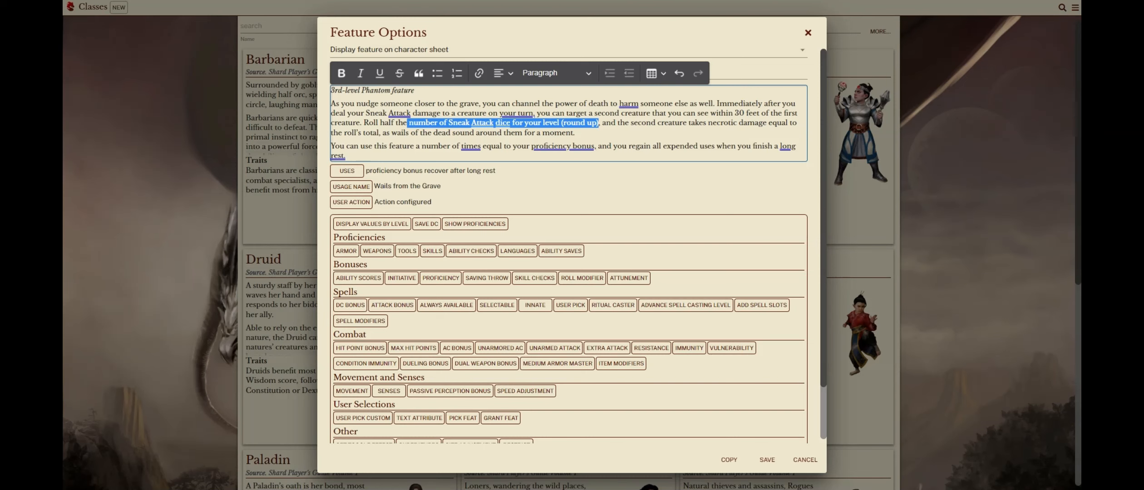
pyautogui.click(359, 203)
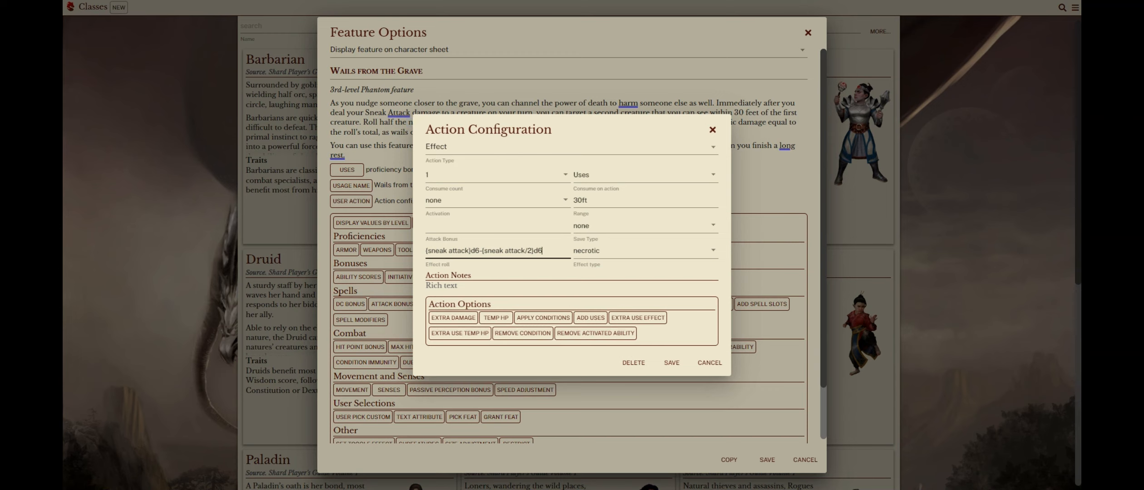
pyautogui.moveTo(543, 251); pyautogui.dragTo(426, 252)
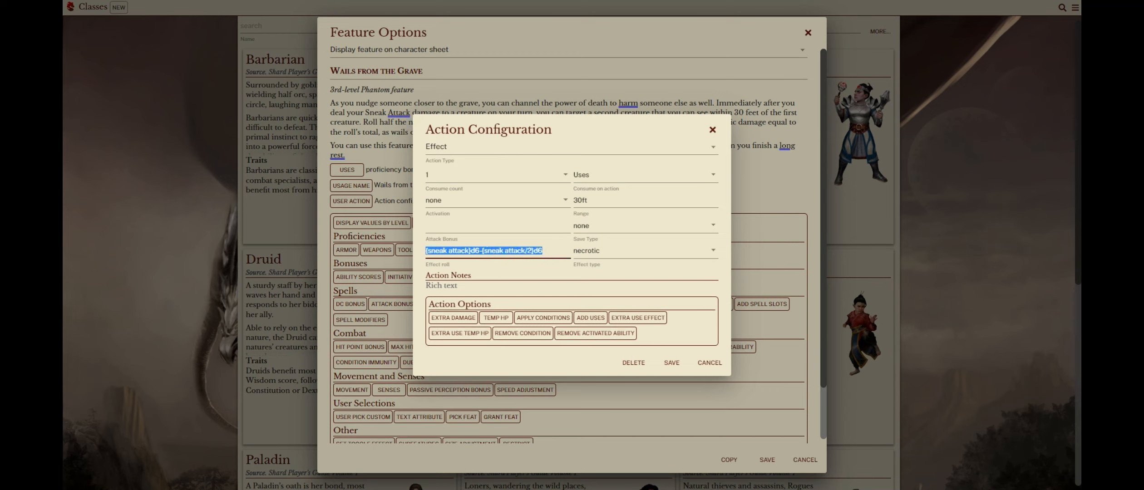
pyautogui.click(543, 251)
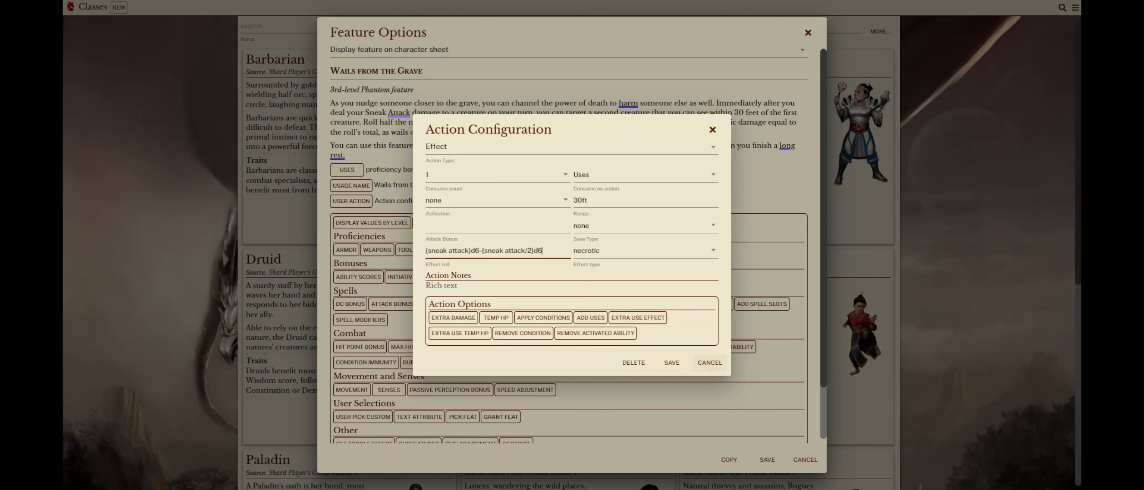
pyautogui.click(710, 364)
pyautogui.click(769, 461)
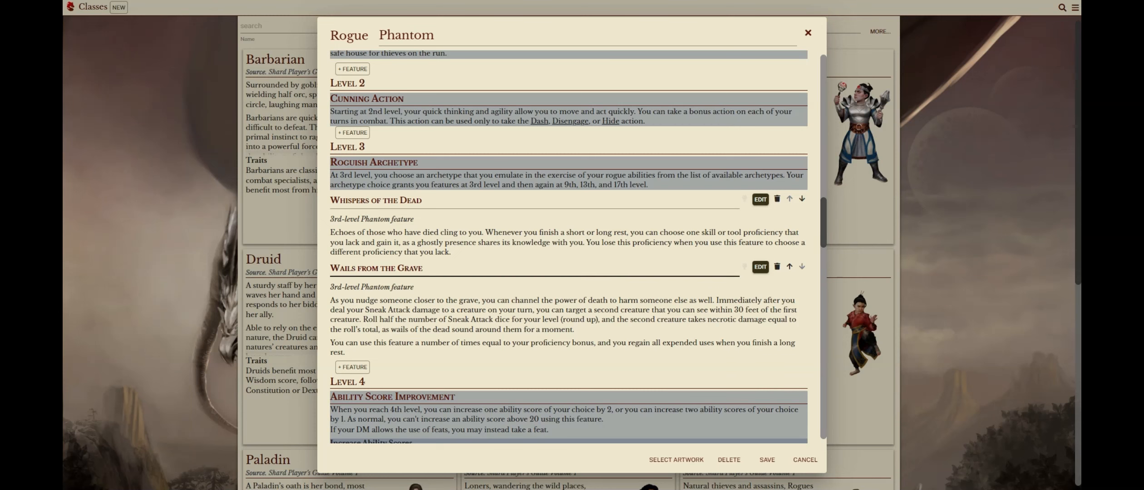
# - Add a level 9 feature named Tokens of the Departed and apply its suggested description and modeling
pyautogui.scroll(-3, 770, 389)
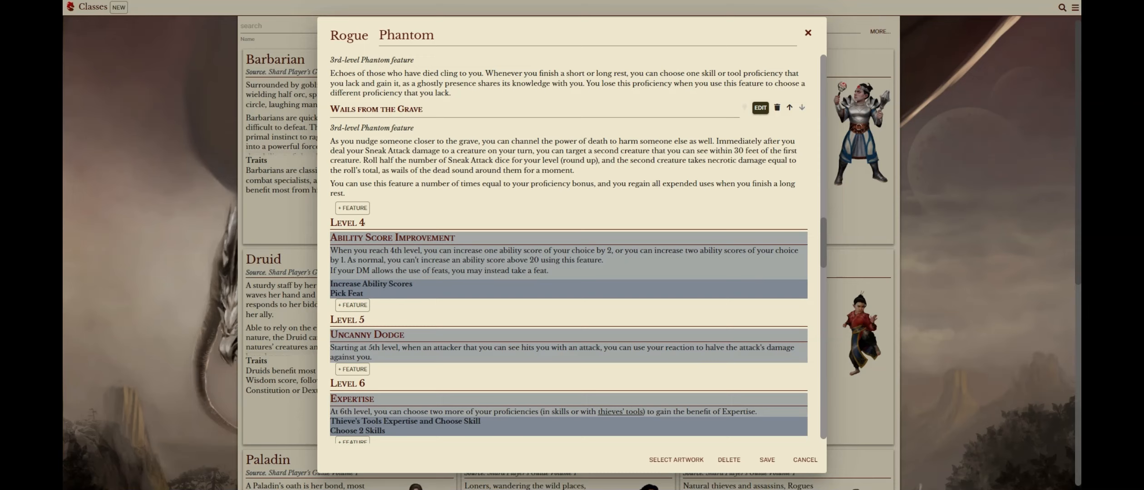
pyautogui.scroll(-8, 379, 195)
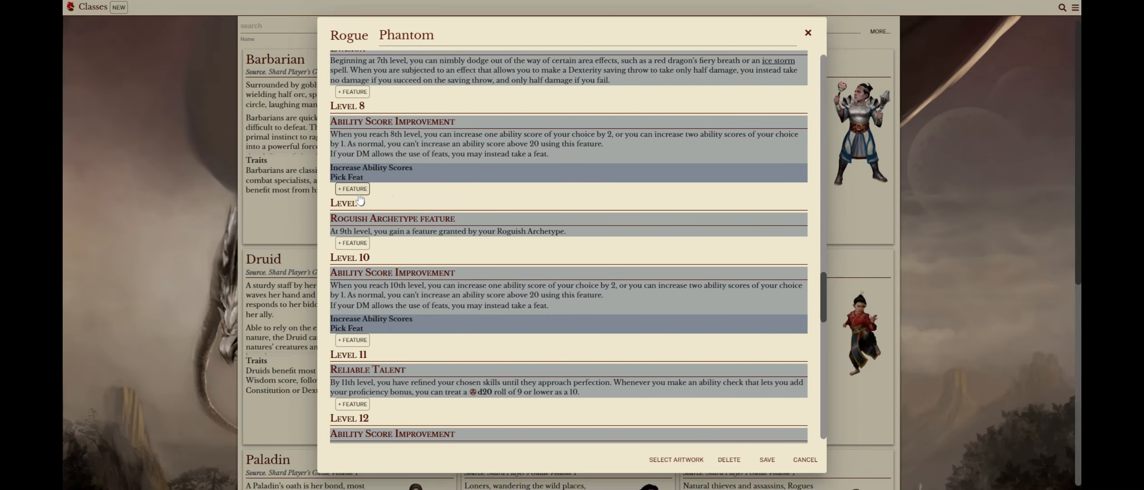
pyautogui.click(353, 243)
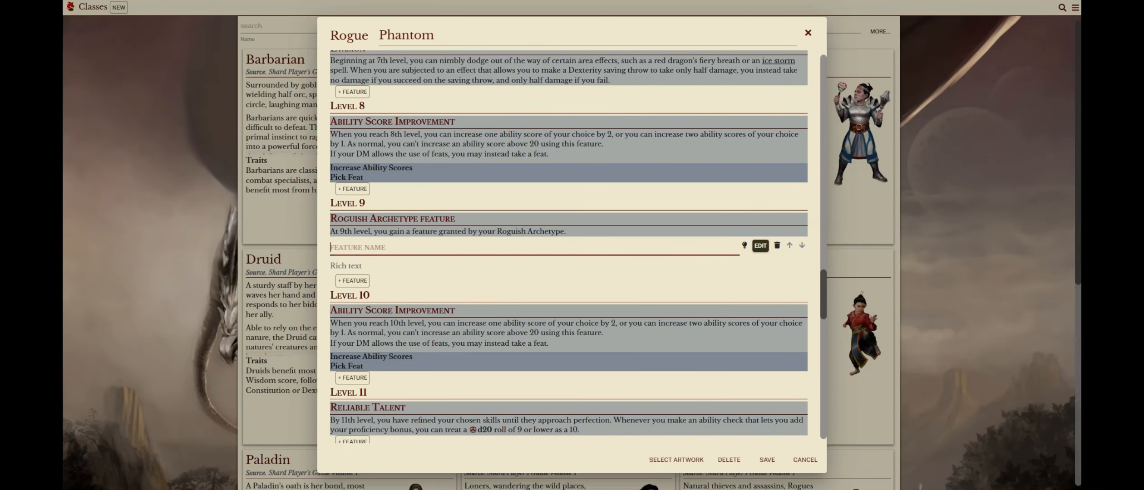
pyautogui.write('Tokens of the Departed')
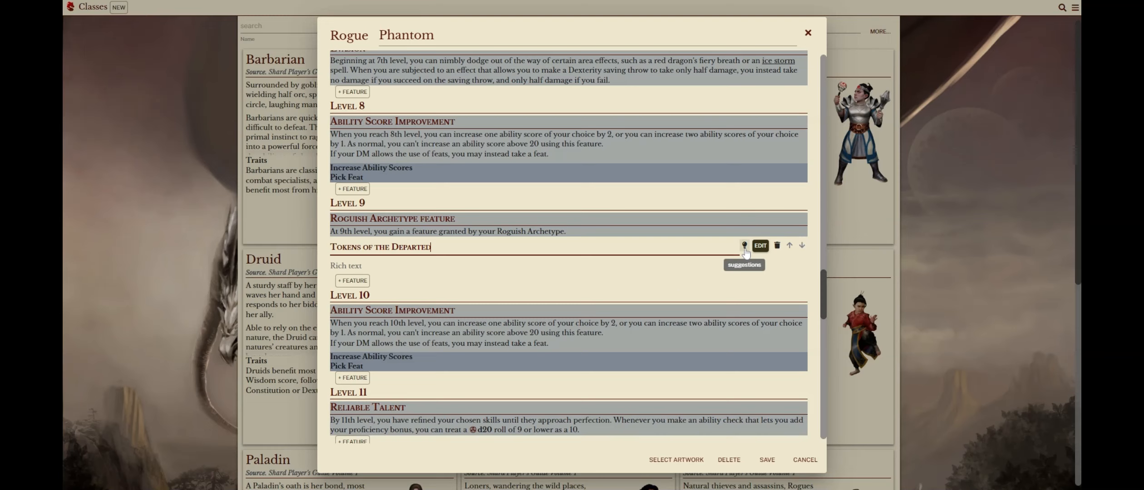
pyautogui.click(745, 250)
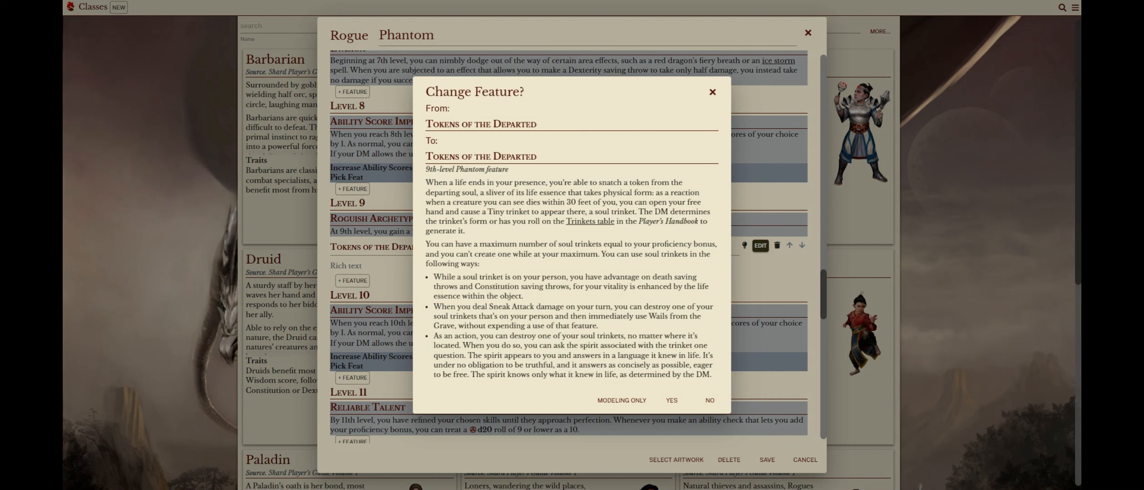
pyautogui.click(672, 400)
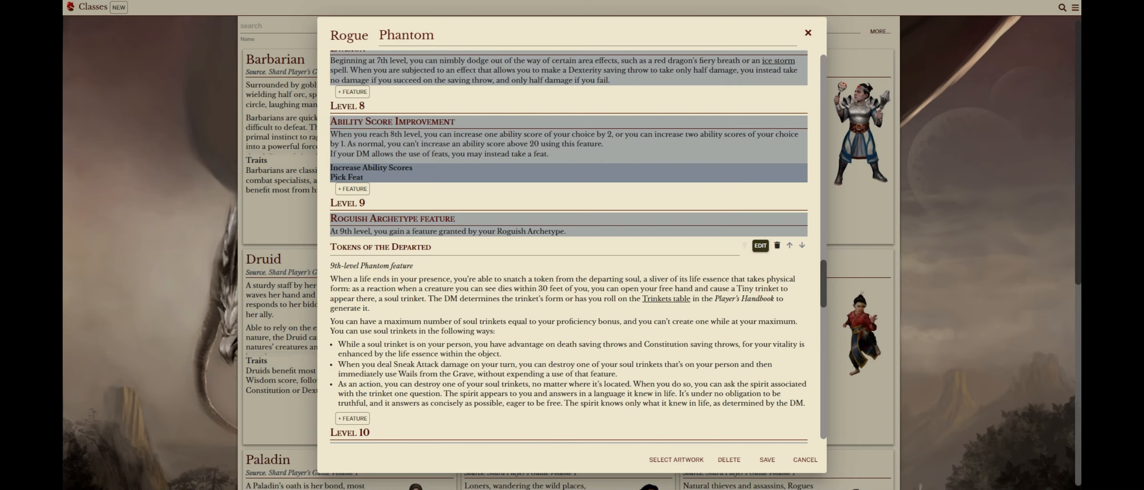
# - Add a level 13 feature named Ghost Walk and apply its suggested description and modeling
pyautogui.scroll(-1, 577, 245)
pyautogui.scroll(-5, 568, 245)
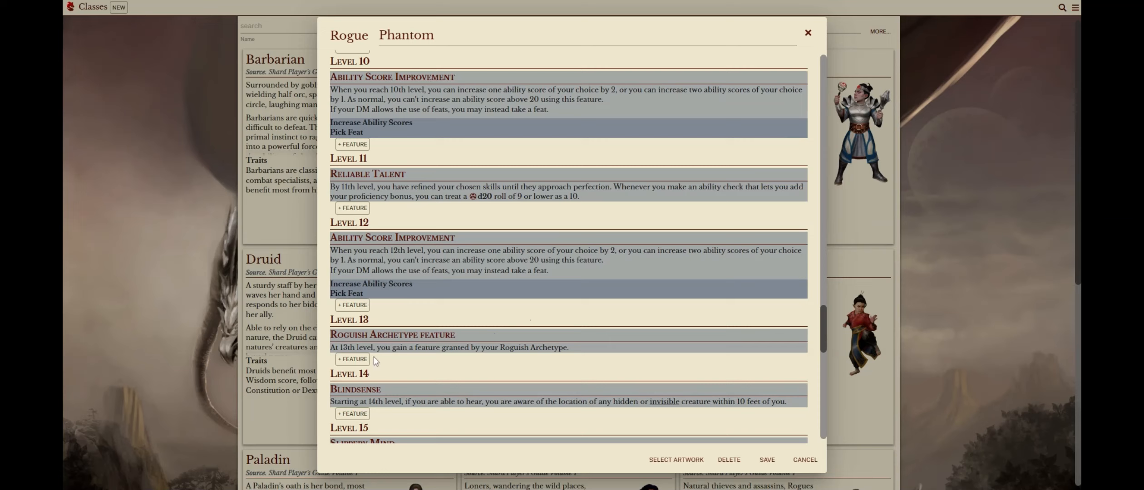
pyautogui.click(354, 359)
pyautogui.write('G')
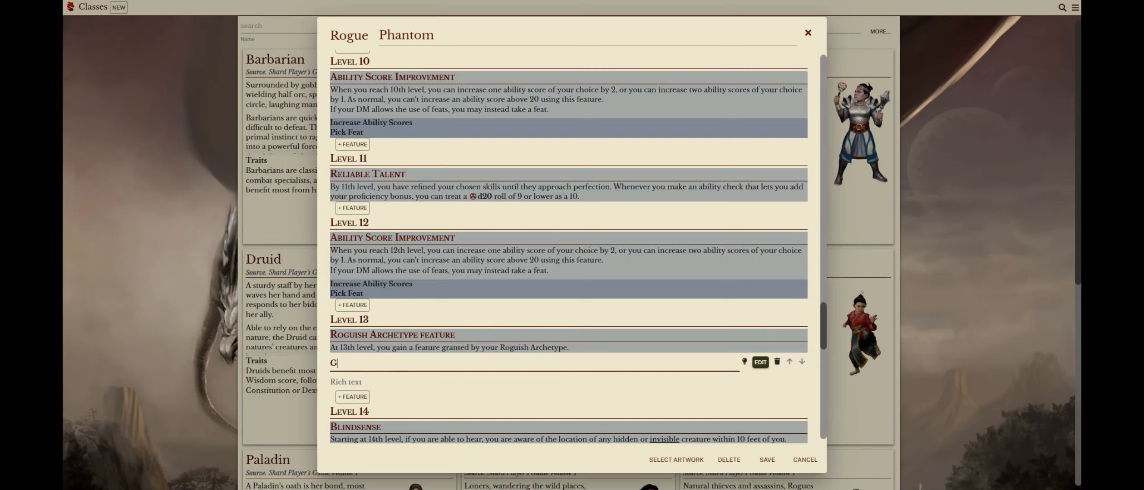
pyautogui.write('host Walk')
pyautogui.click(678, 358)
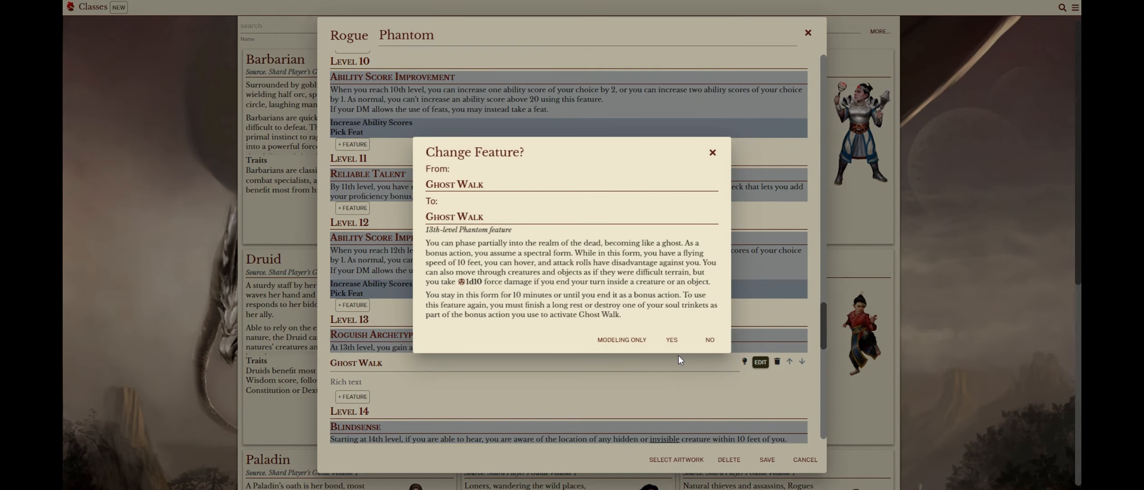
pyautogui.click(672, 340)
# - Add a level 17 feature to the Phantom subclass and name it Death Knell
pyautogui.scroll(-5, 672, 338)
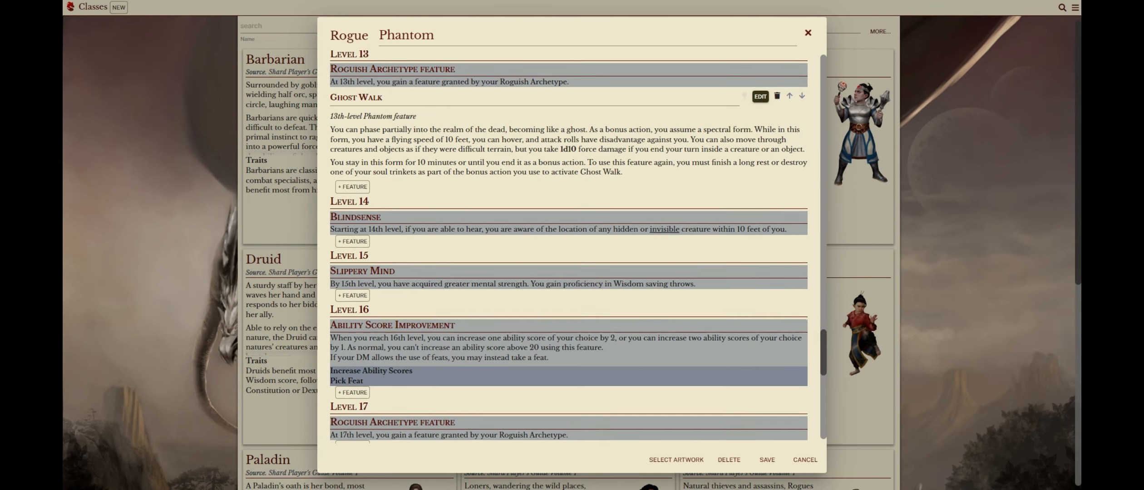
pyautogui.scroll(-5, 569, 245)
pyautogui.click(357, 183)
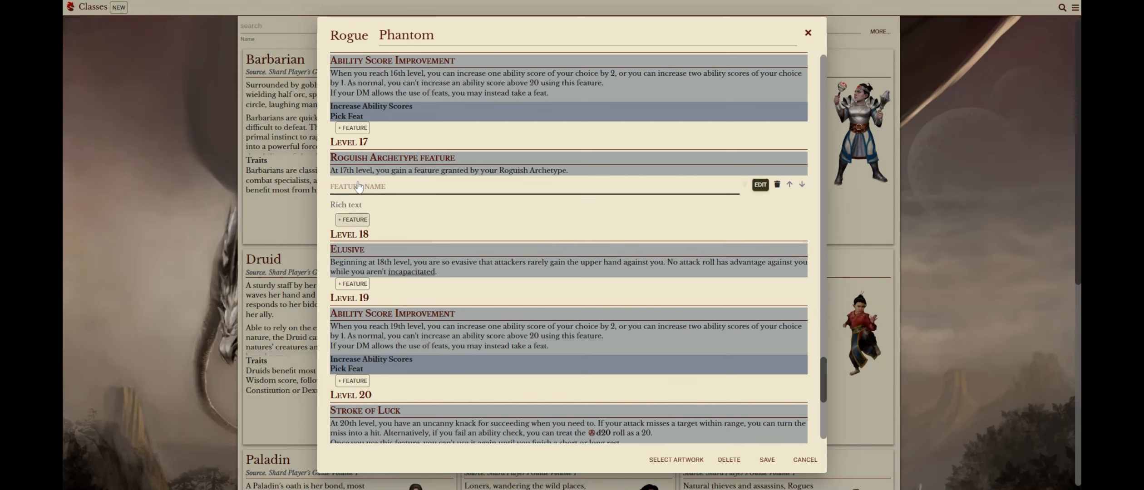
pyautogui.press('Tab')
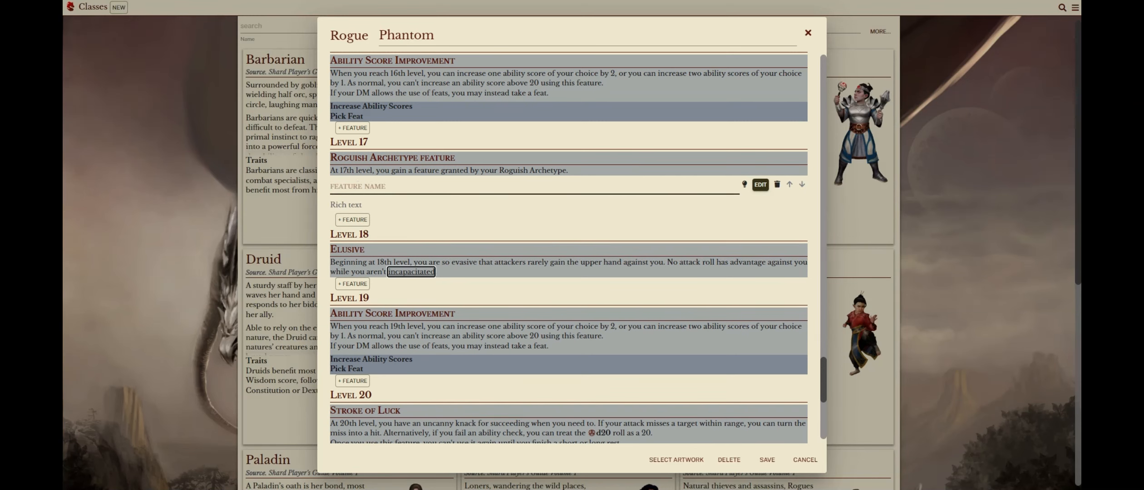
pyautogui.click(358, 186)
pyautogui.write('Death')
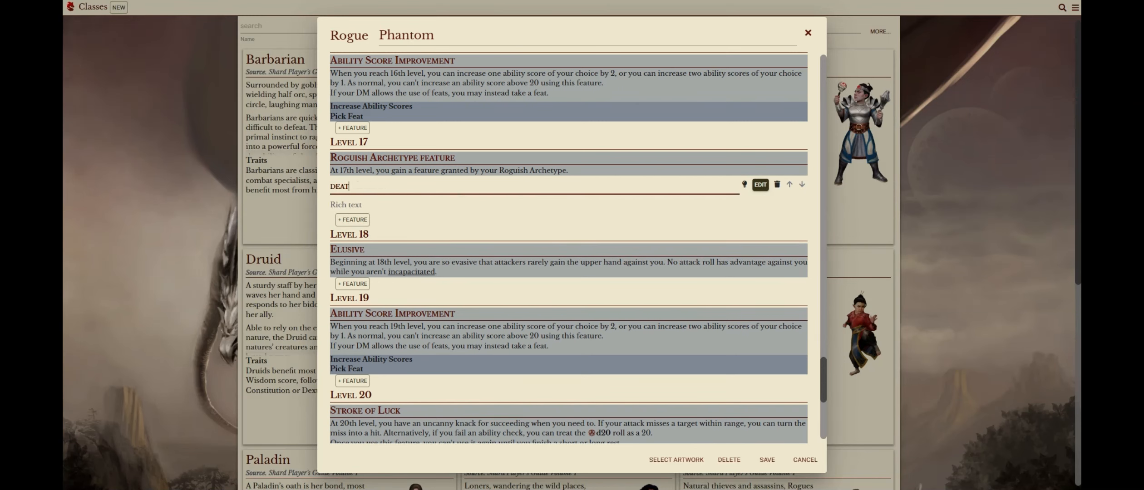
pyautogui.write(' Knell')
pyautogui.click(759, 188)
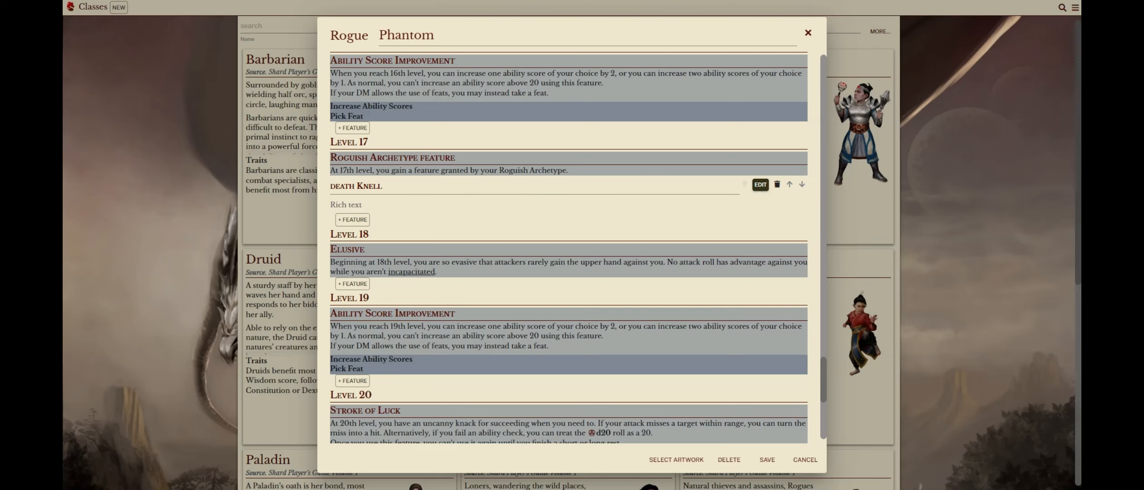
# - Shorten the level 17 feature's name to Death
pyautogui.click(556, 182)
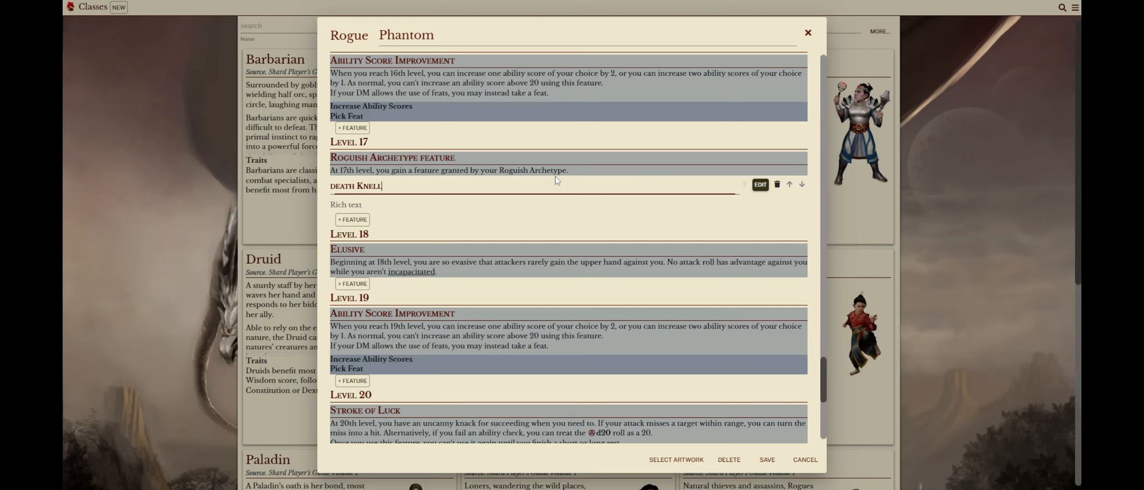
pyautogui.press('BackSpace')
pyautogui.write('D')
pyautogui.press('BackSpace')
pyautogui.press('BackSpace')
pyautogui.press('BackSpace')
pyautogui.press('BackSpace')
pyautogui.press('BackSpace')
pyautogui.press('BackSpace')
# - Look up feature suggestions for Death and replace the level 17 feature with the suggested Phantom: Death's Friend
pyautogui.click(744, 185)
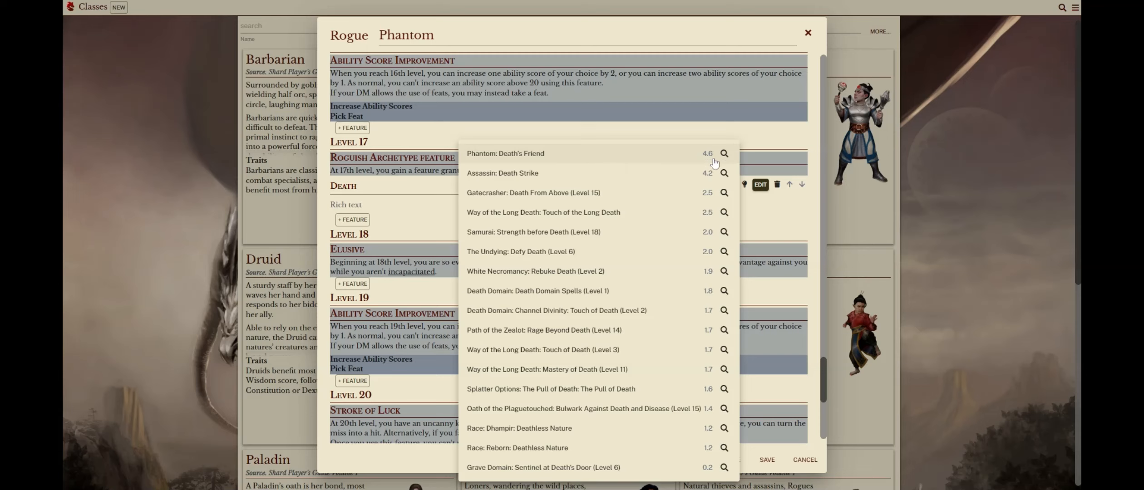
pyautogui.click(429, 187)
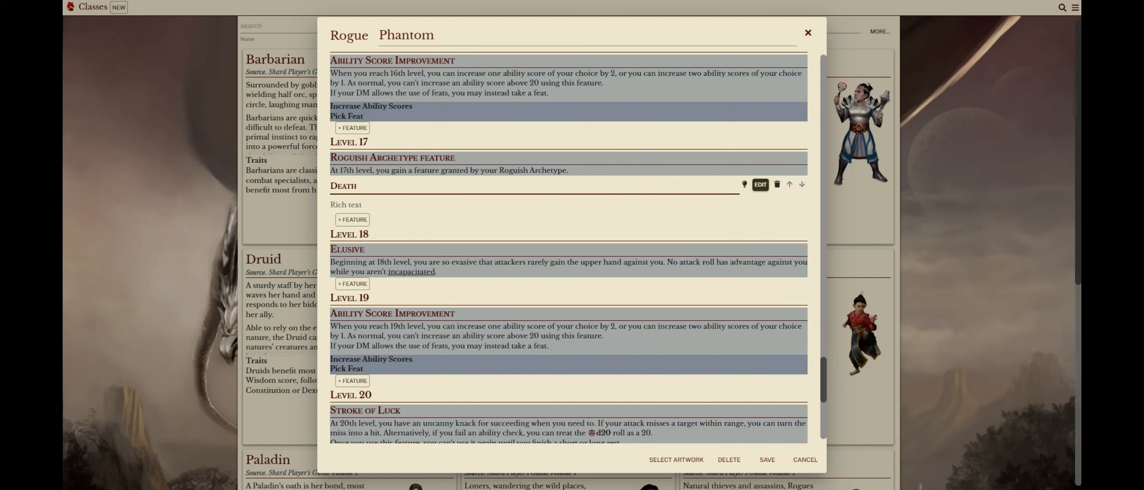
pyautogui.click(744, 184)
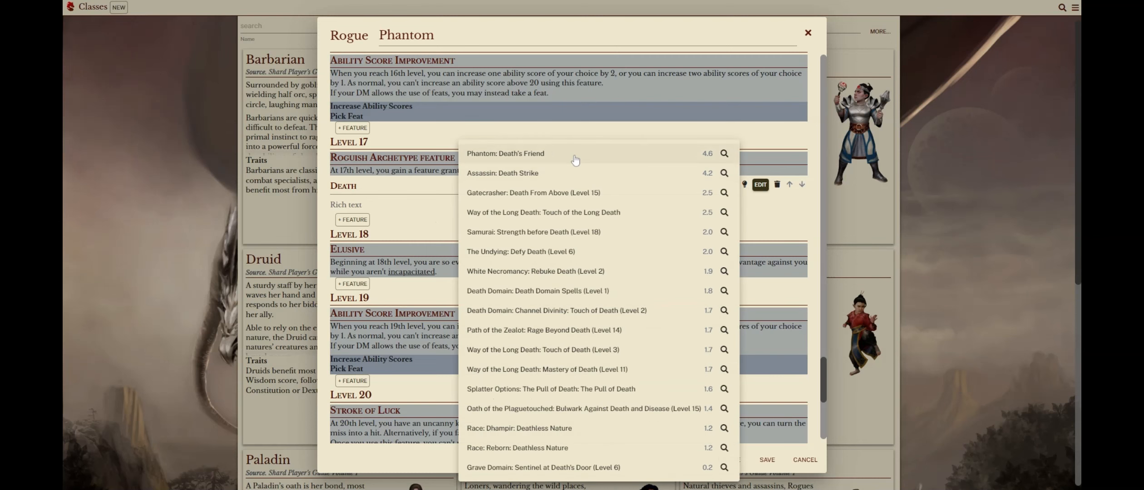
pyautogui.click(563, 156)
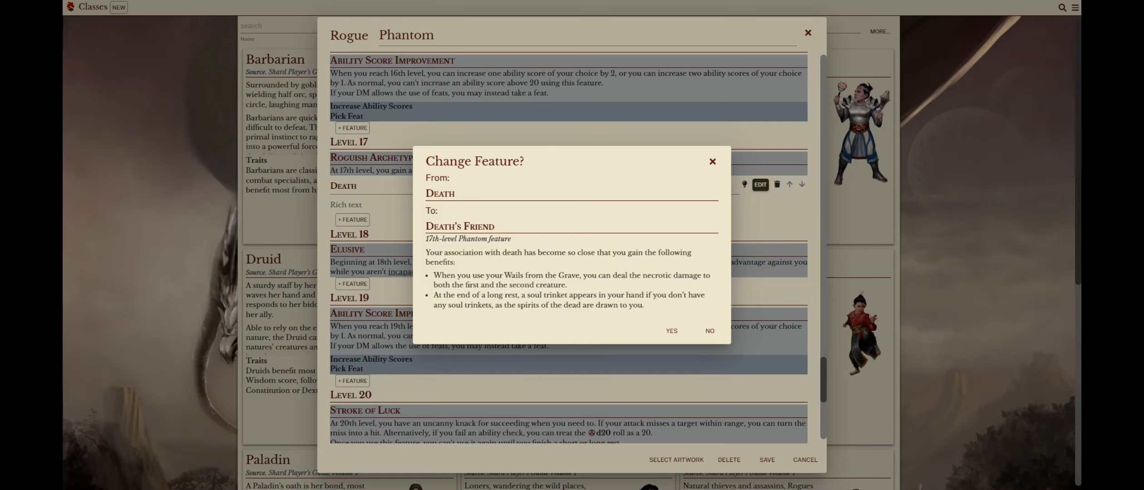
pyautogui.click(674, 334)
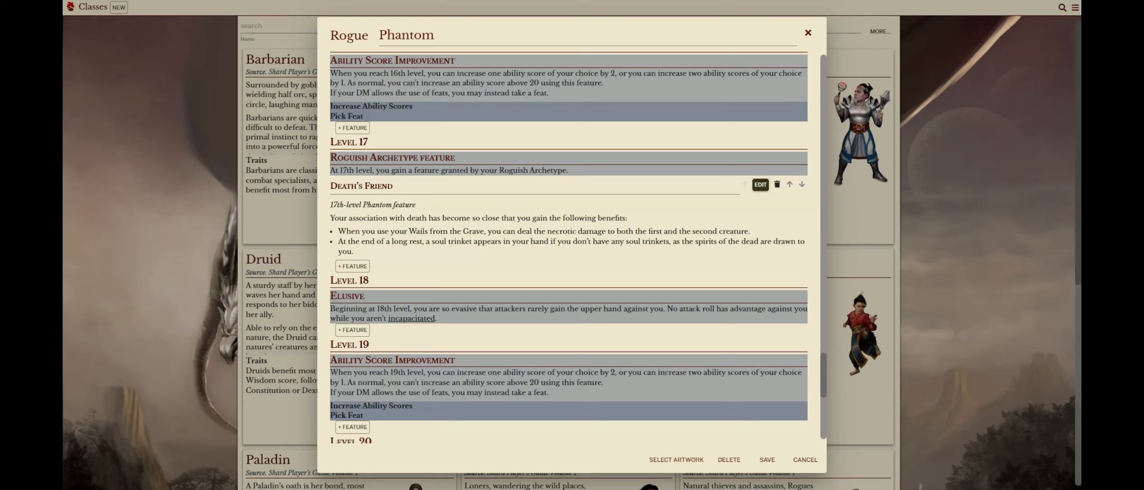
# - Insert the Death Knell description text below the Death's Friend description to compare the two
pyautogui.click(354, 252)
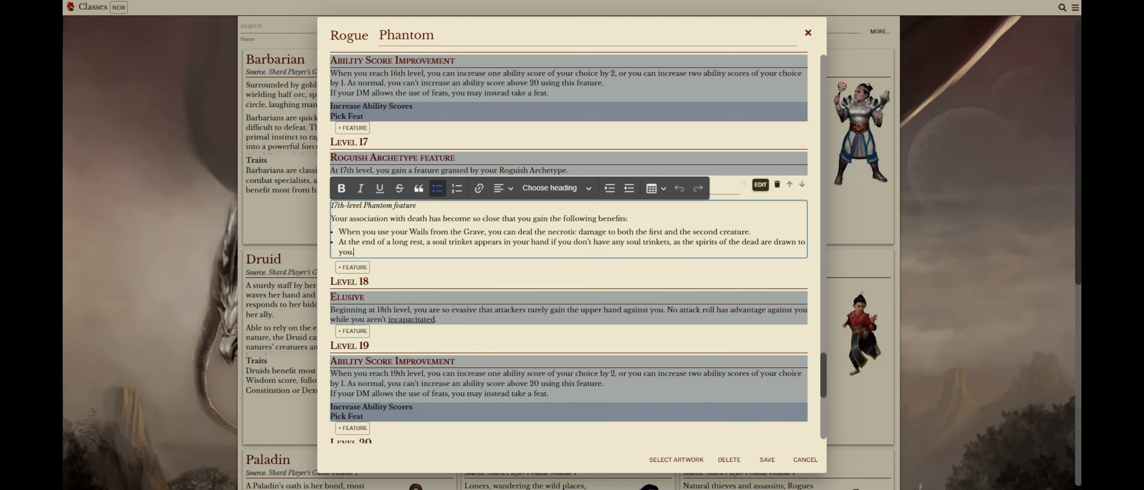
pyautogui.press('Return')
pyautogui.press('Return')
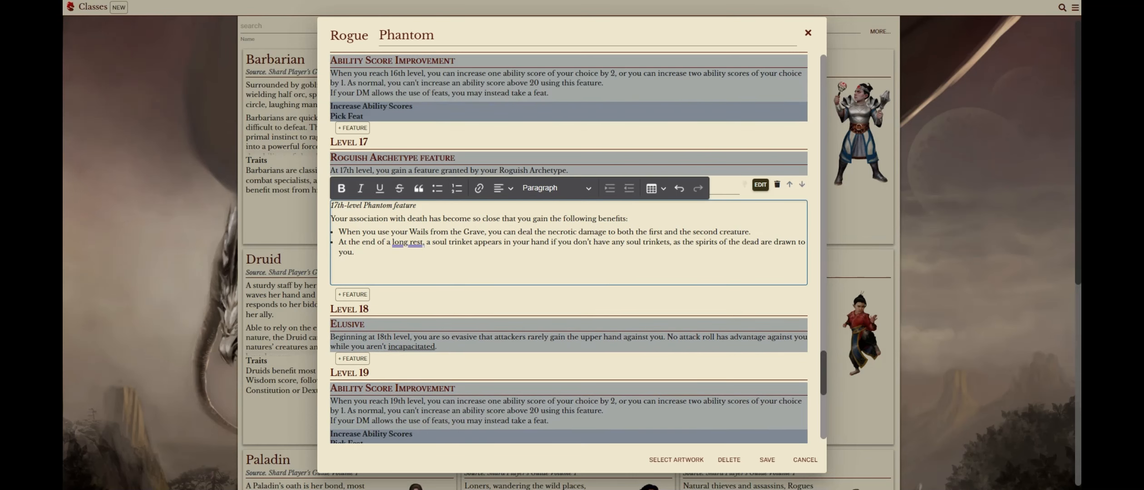
pyautogui.write("Death Knell At 17th level, your association with death has become so close that you gain the following benefits: When you use your Wails from the Grave, you can now deal the necrotic damage to both the first and the second creature. At the end of a long rest, a soul trinket appears in your hand if you don't have any soul trinkets, as the spirits of the dead are drawn to you.")
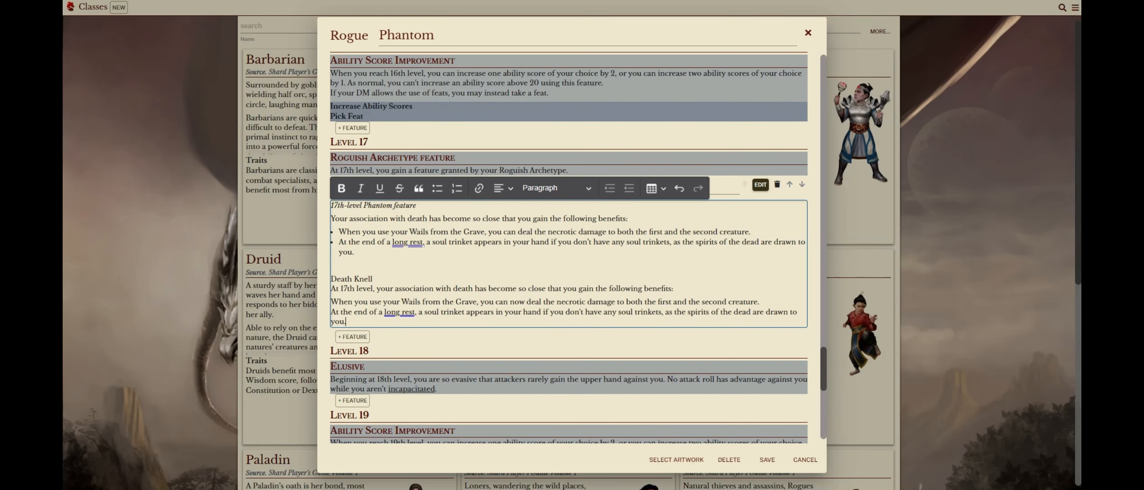
# - Delete the inserted Death Knell text from the Death's Friend description
pyautogui.click(664, 137)
pyautogui.press('Tab')
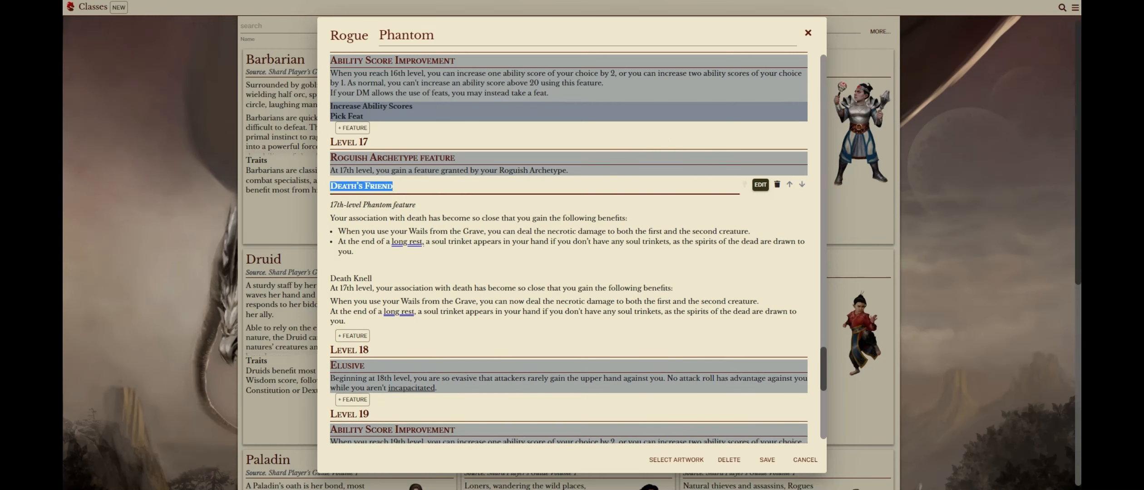
pyautogui.moveTo(348, 322); pyautogui.dragTo(331, 267)
pyautogui.press('BackSpace')
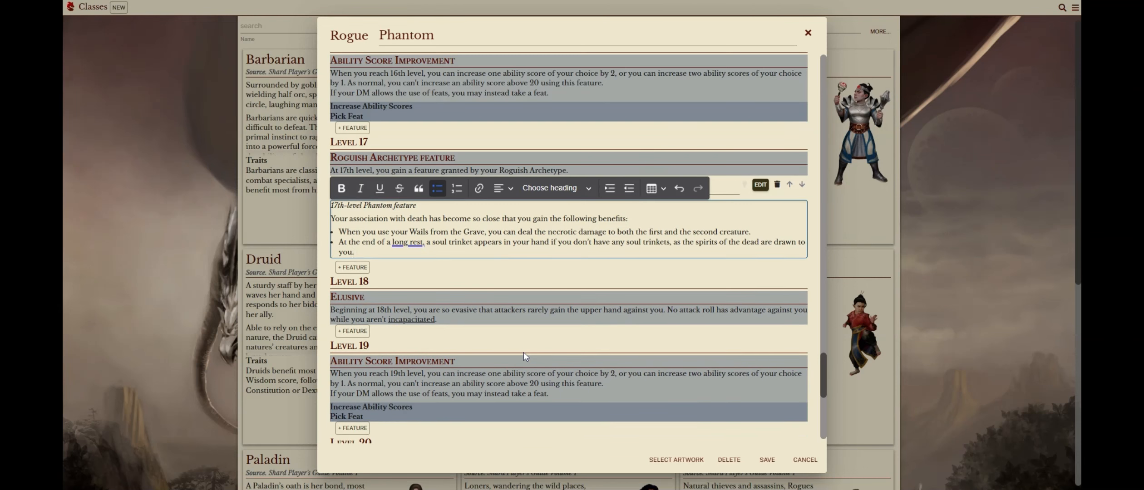
pyautogui.press('BackSpace')
pyautogui.click(552, 357)
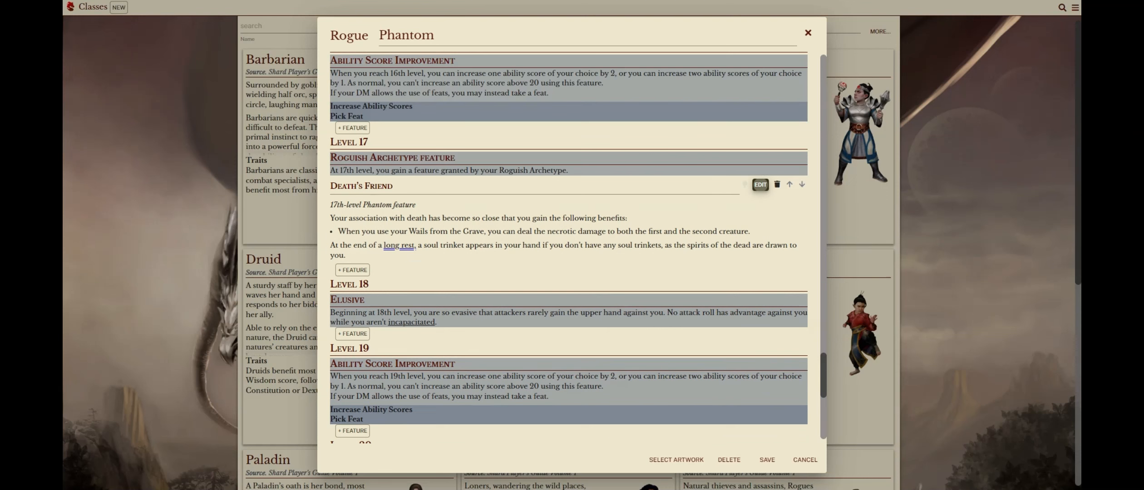
# - Save the Phantom subclass and return to the home page
pyautogui.scroll(-6, 739, 433)
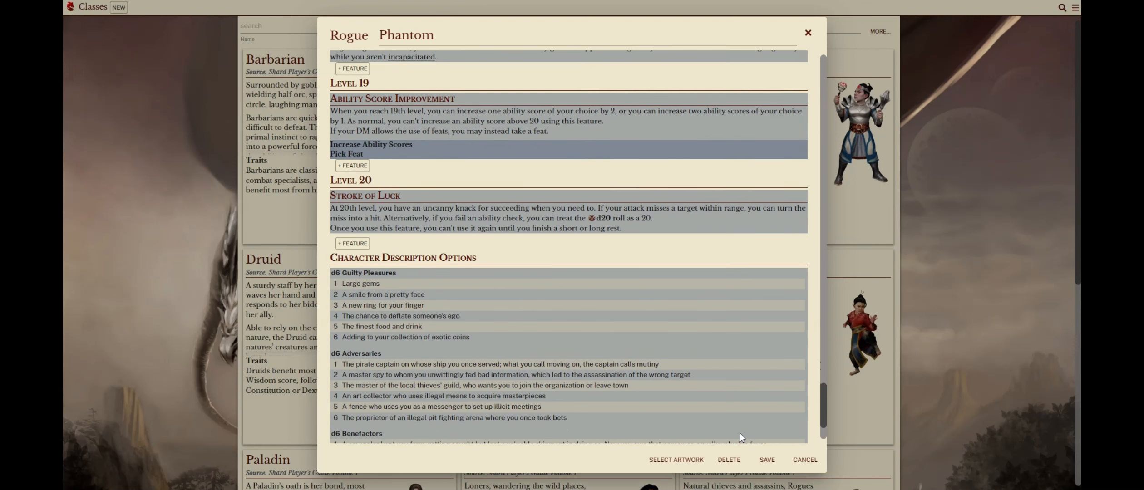
pyautogui.click(768, 460)
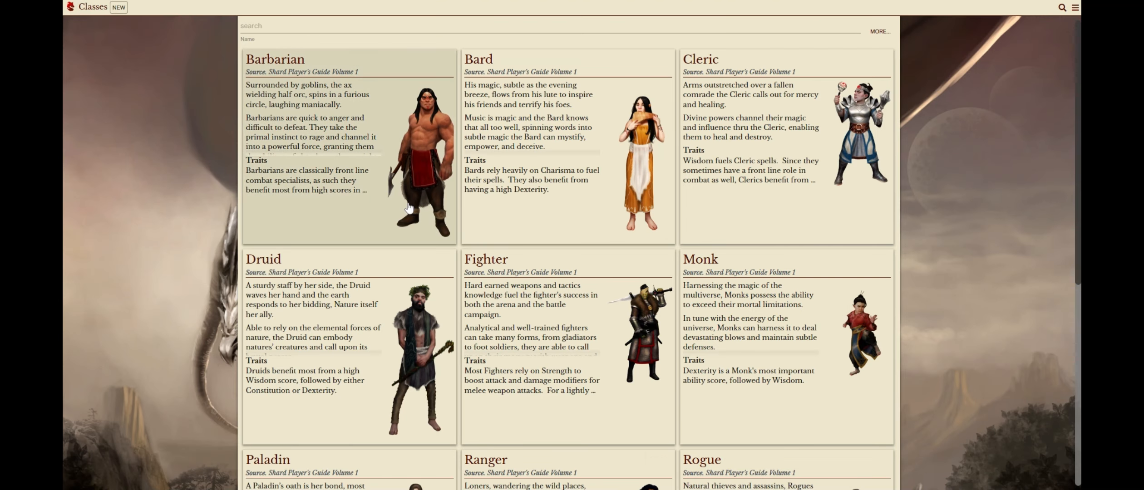
pyautogui.click(70, 8)
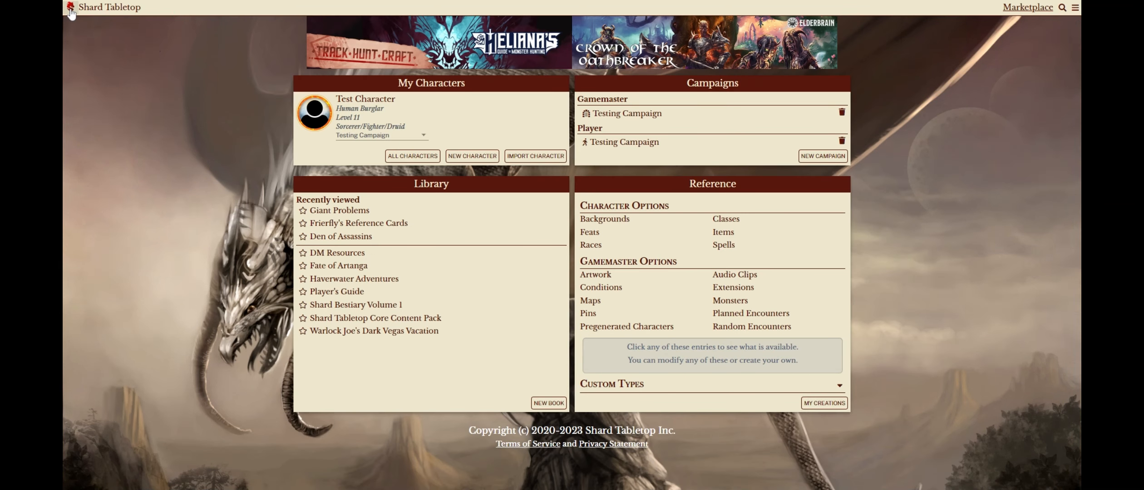
# - Create a new character named Phantom test
pyautogui.click(472, 156)
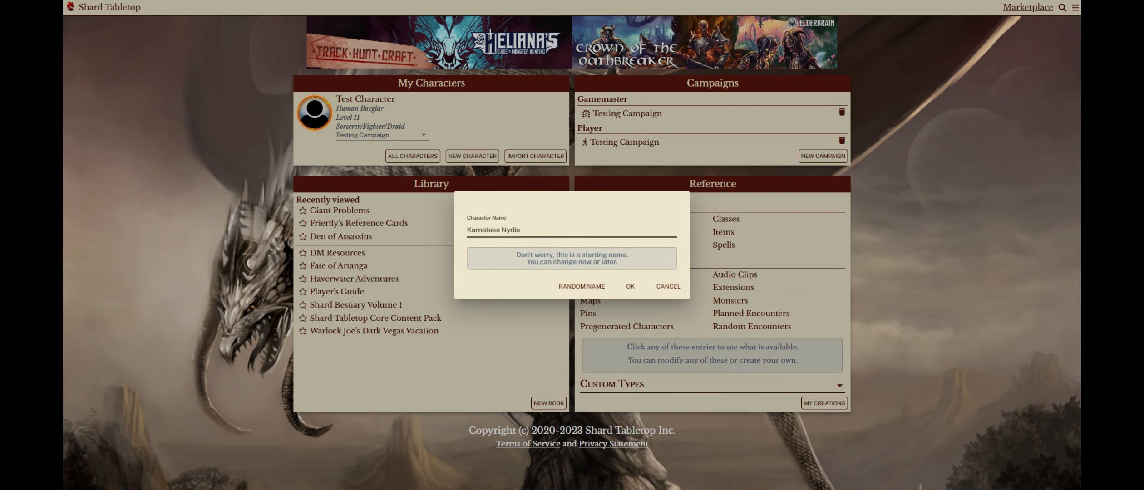
pyautogui.write('P')
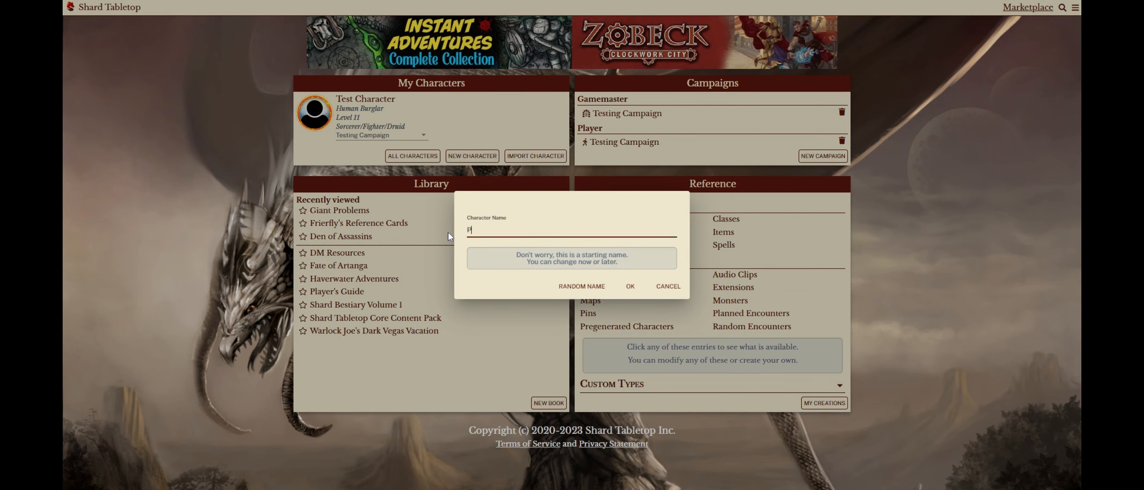
pyautogui.write('hantom test')
pyautogui.click(637, 290)
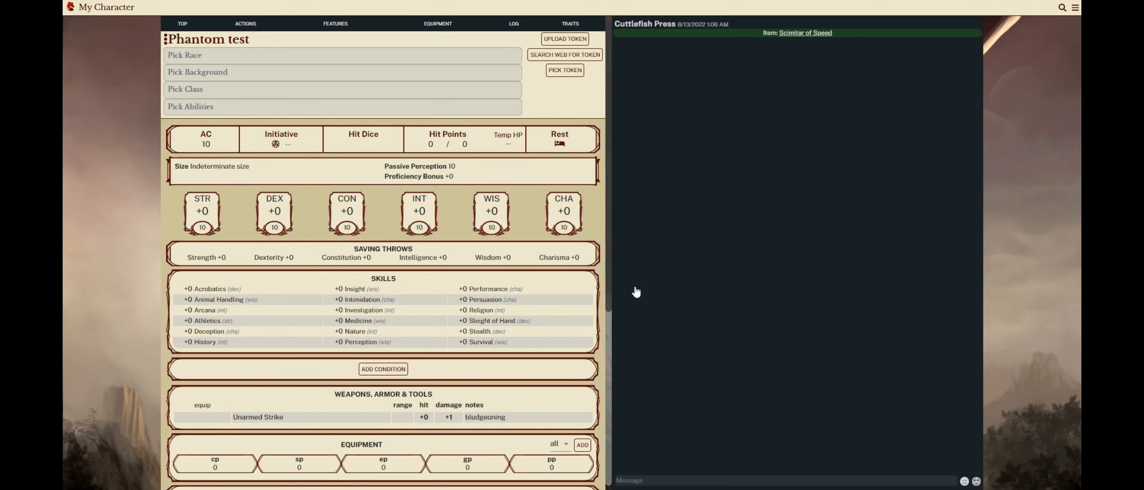
# - Choose Rogue as the character's class and set its level to 20
pyautogui.click(214, 92)
pyautogui.scroll(-5, 551, 207)
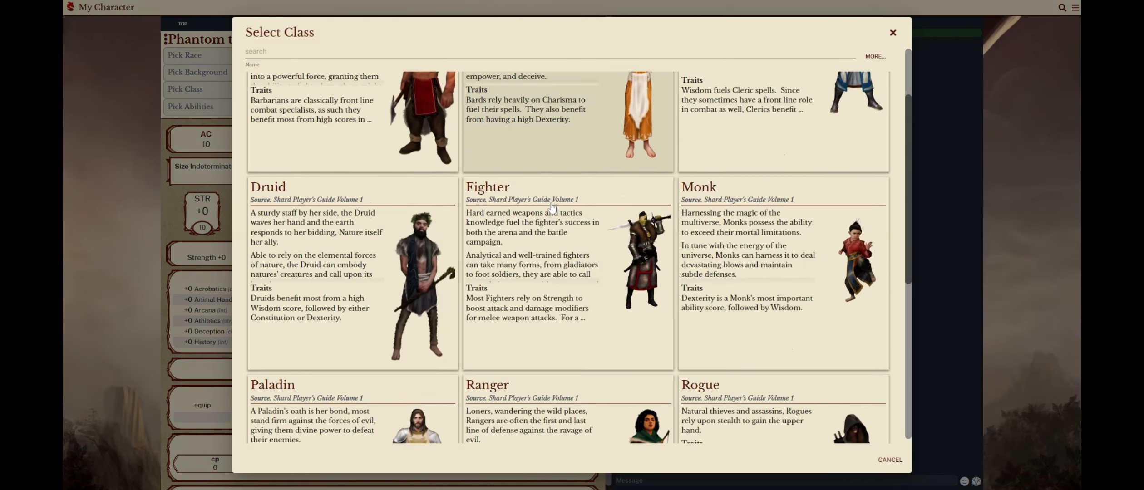
pyautogui.click(745, 270)
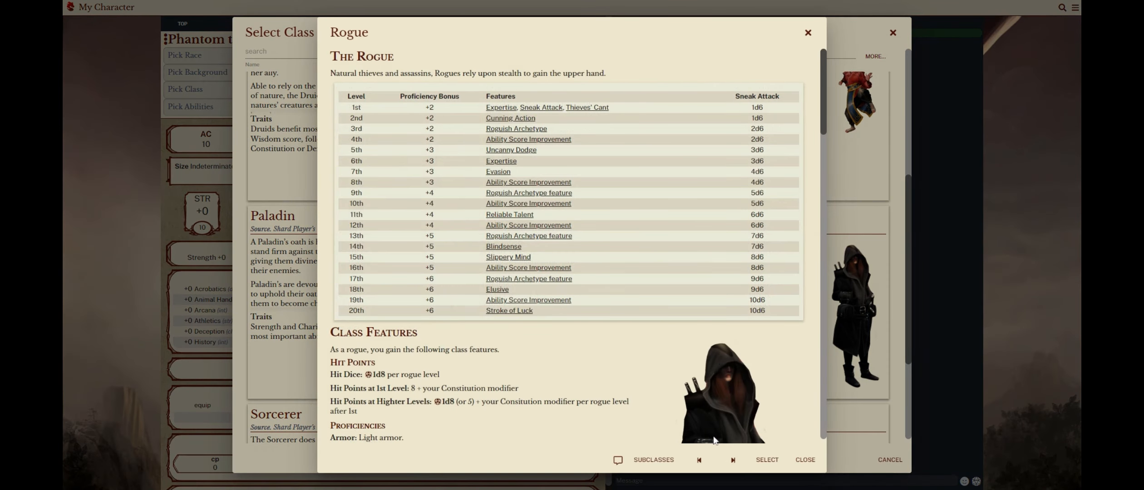
pyautogui.click(775, 460)
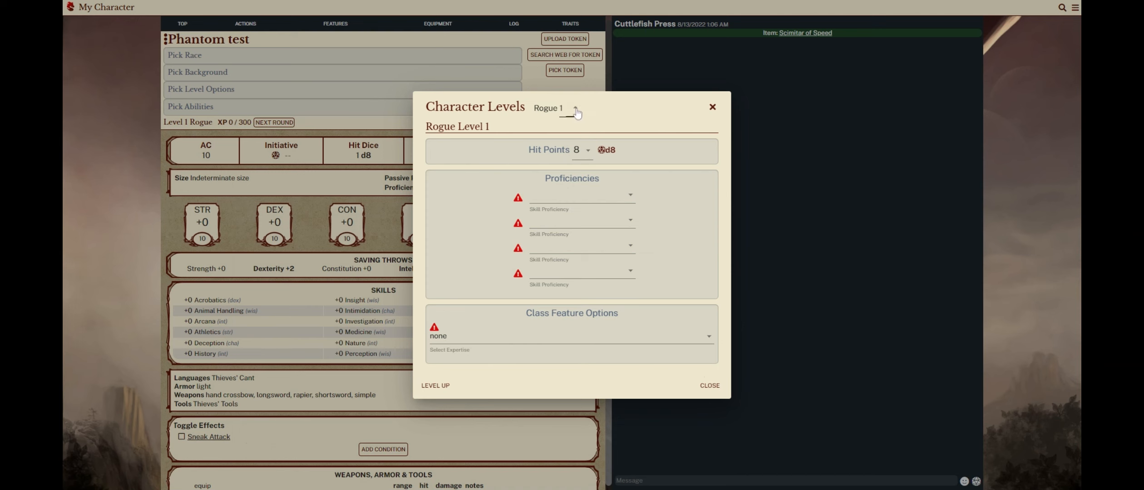
pyautogui.click(574, 108)
pyautogui.click(582, 467)
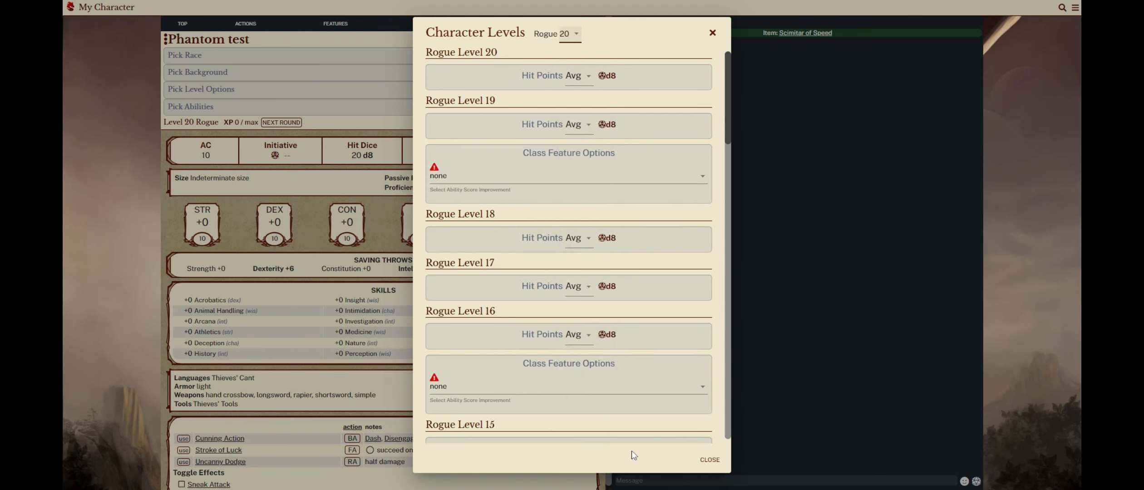
pyautogui.click(709, 460)
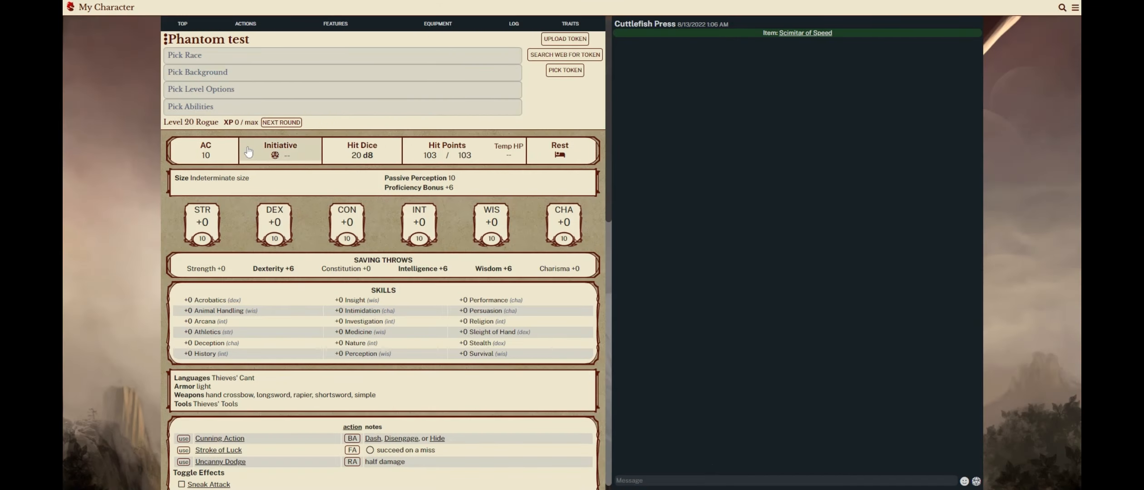
# - Pick the Phantom creation with the full introductory description as the level 3 Roguish Archetype and close the level options
pyautogui.click(196, 93)
pyautogui.scroll(-10, 643, 253)
pyautogui.scroll(-10, 643, 253)
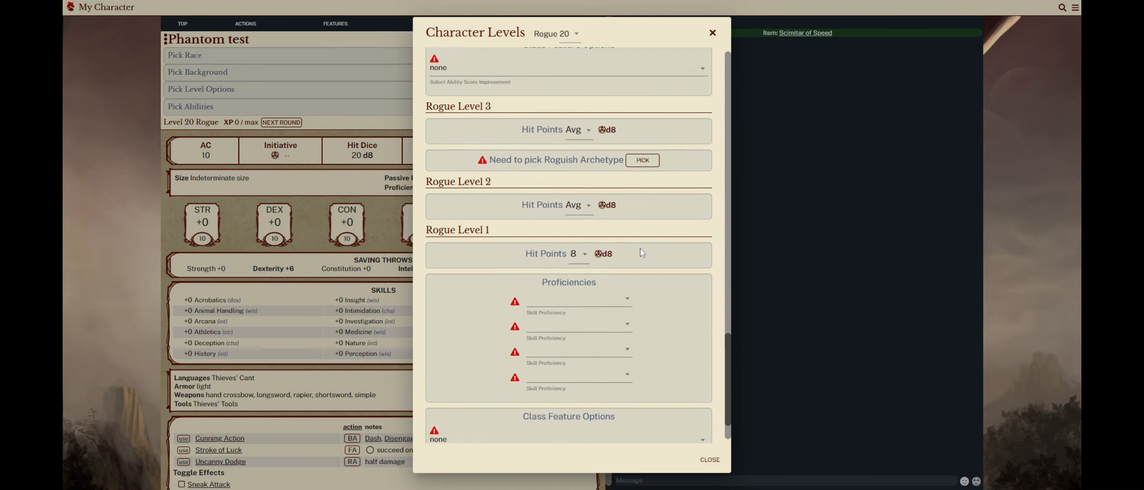
pyautogui.click(642, 131)
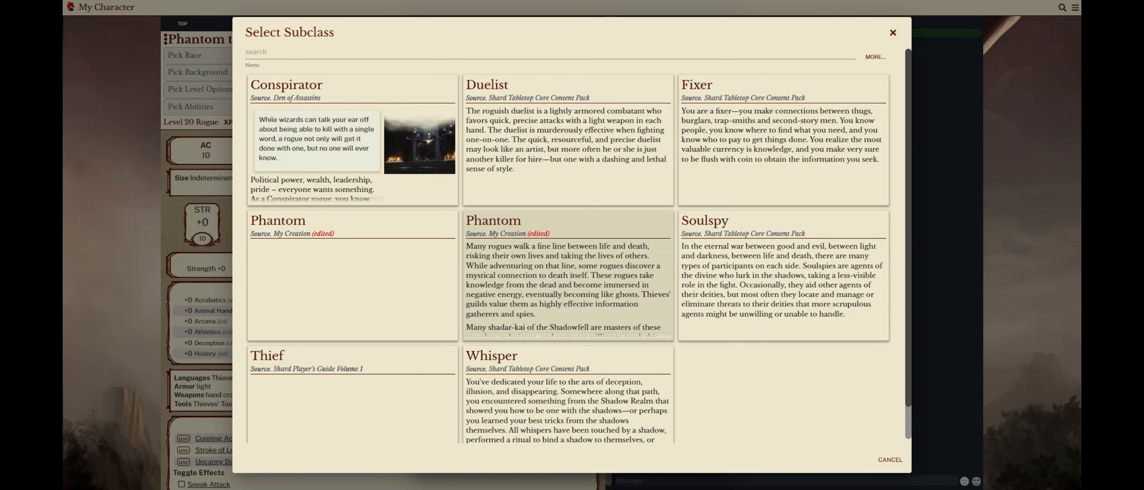
pyautogui.click(536, 279)
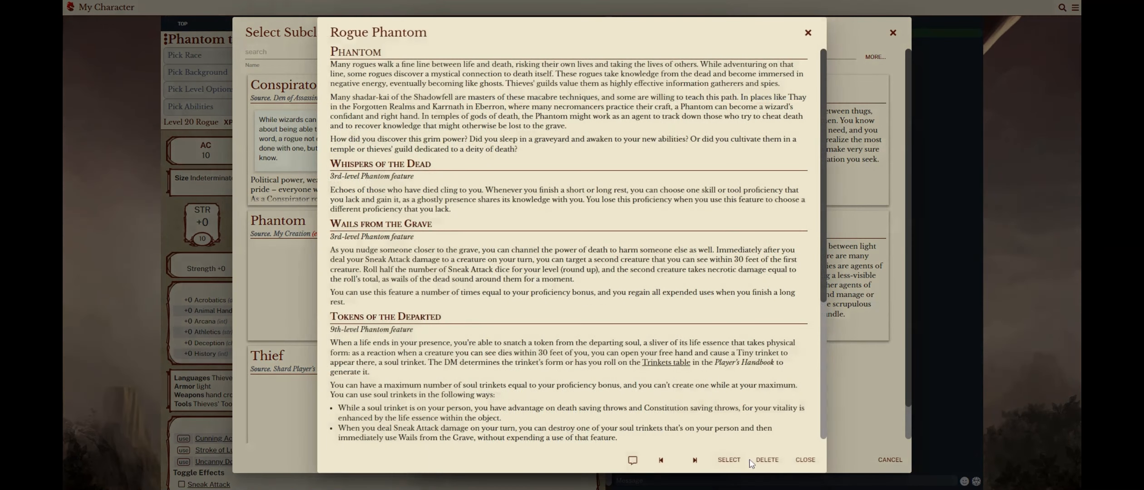
pyautogui.click(729, 460)
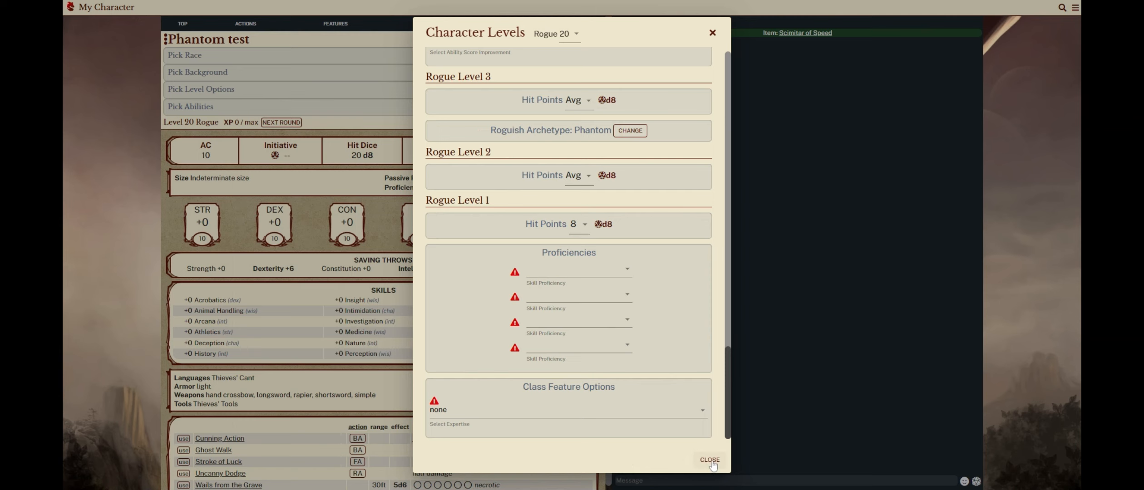
pyautogui.scroll(7, 712, 463)
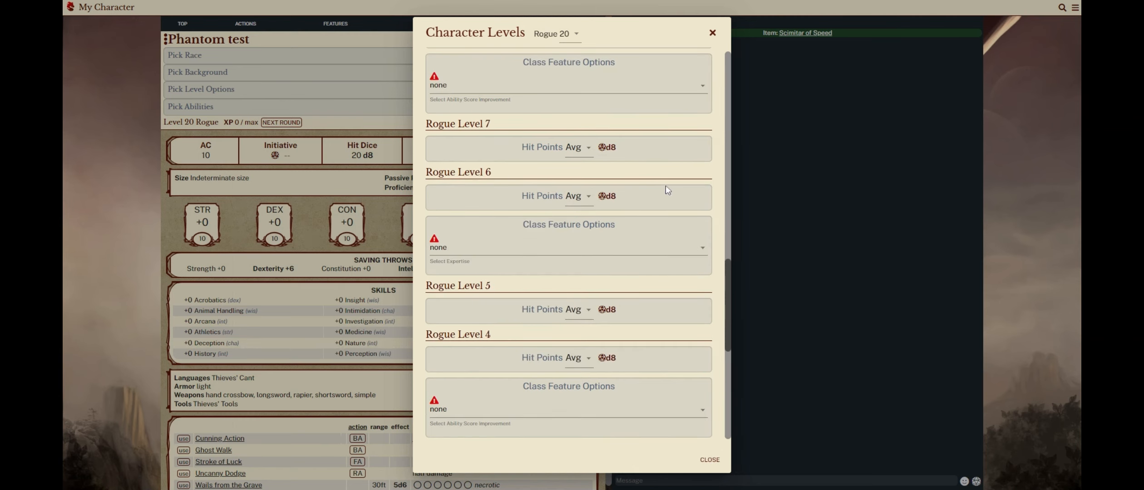
pyautogui.click(723, 463)
# - Start assigning the standard array ability scores, setting Dexterity to 15, Constitution to 14 and Intelligence to 13
pyautogui.scroll(-5, 366, 290)
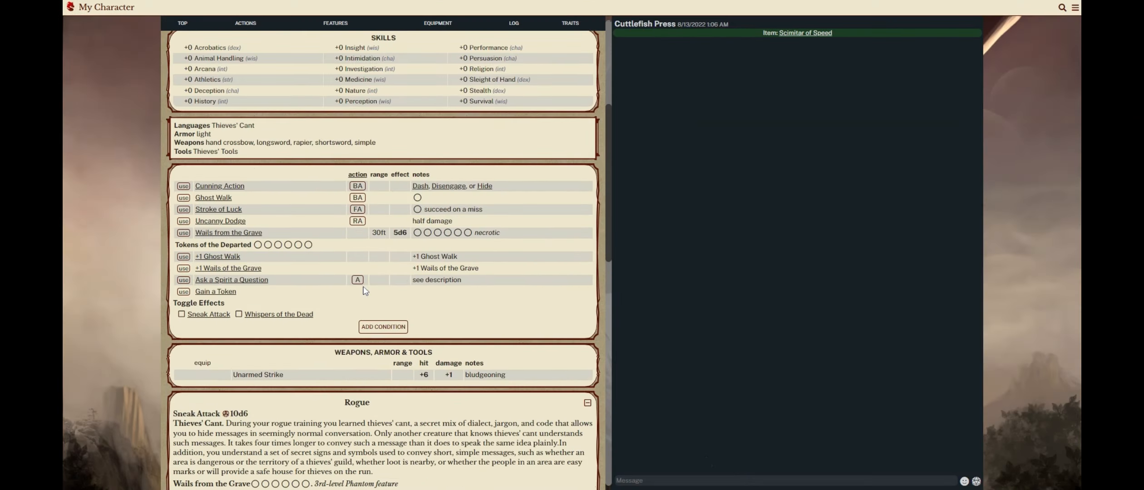
pyautogui.scroll(3, 364, 289)
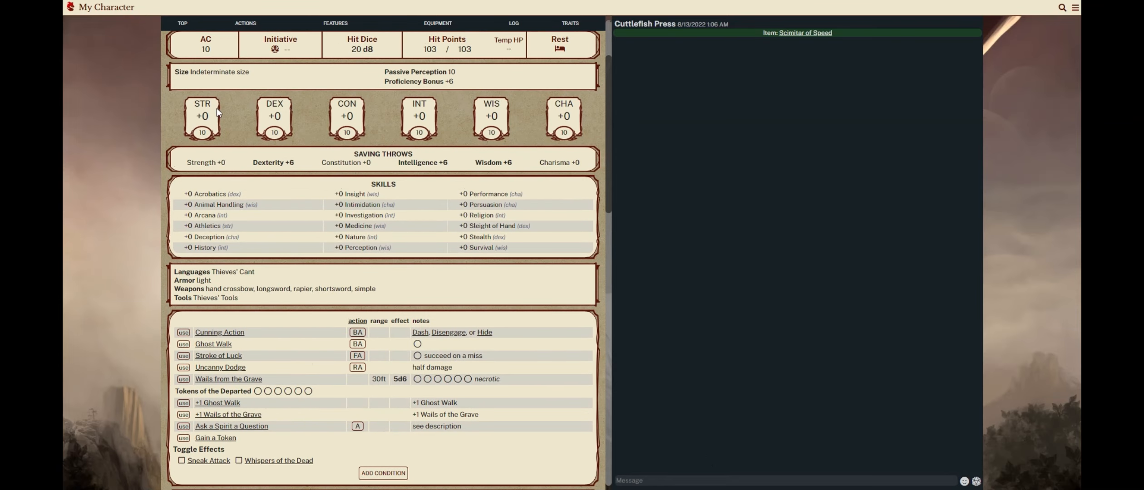
pyautogui.click(333, 113)
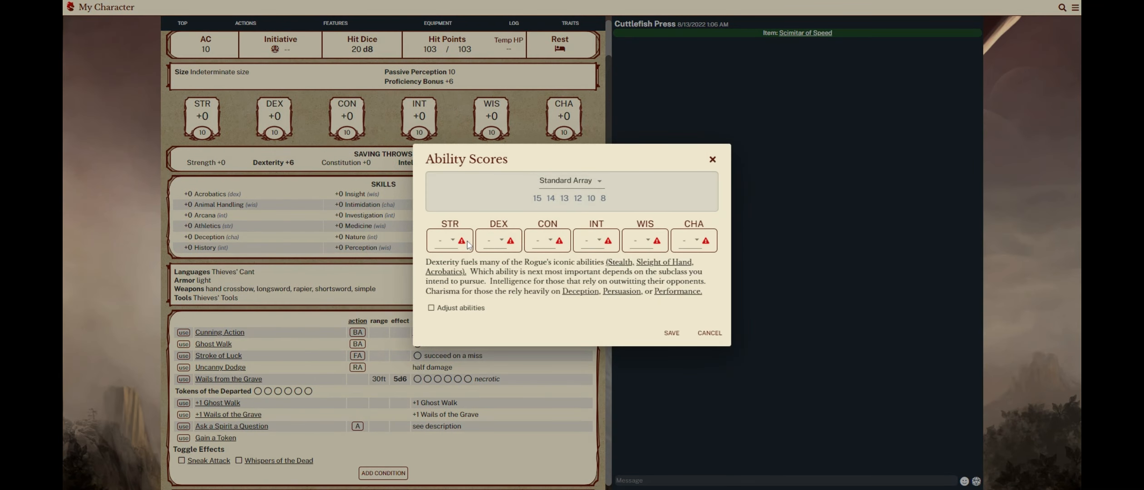
pyautogui.click(500, 246)
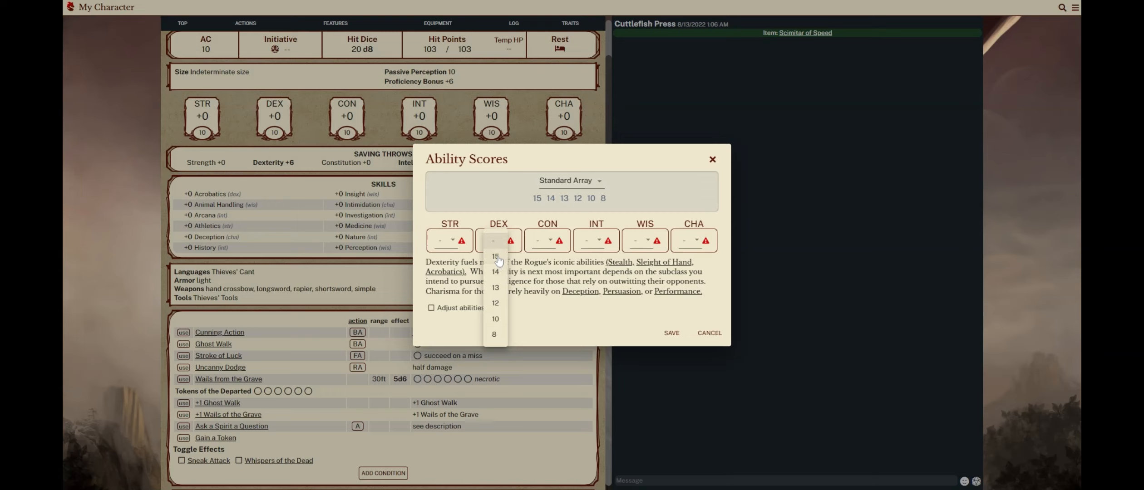
pyautogui.click(498, 257)
pyautogui.click(554, 249)
pyautogui.click(542, 274)
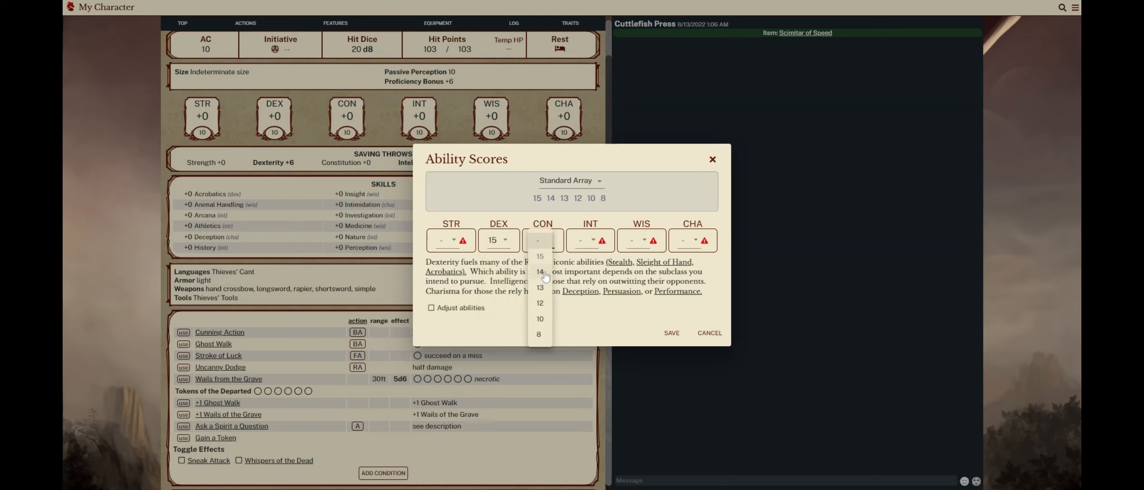
pyautogui.click(587, 245)
pyautogui.click(587, 288)
# - Set Wisdom to 12, Charisma to 10 and Strength to 8, and save the ability scores
pyautogui.click(638, 247)
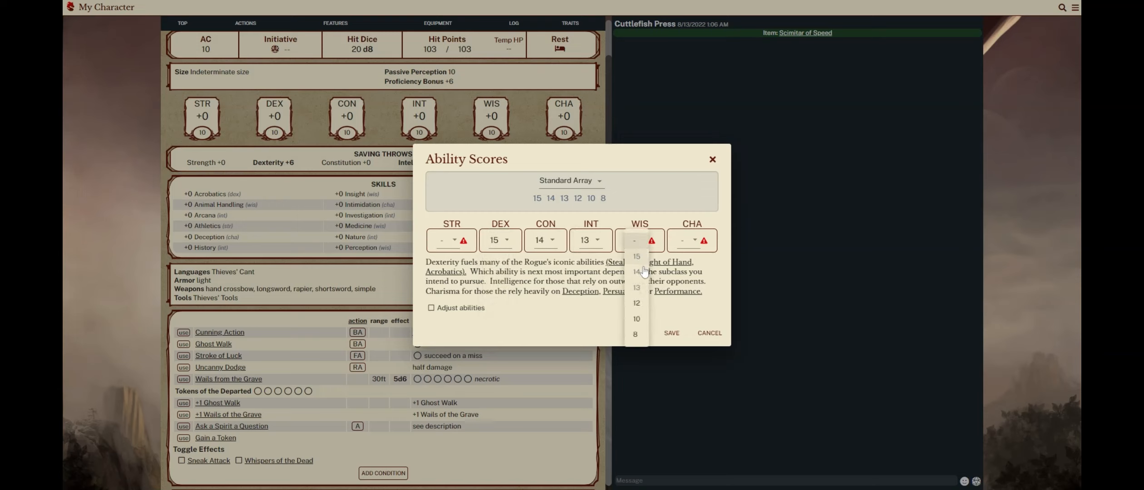
pyautogui.click(638, 303)
pyautogui.click(688, 241)
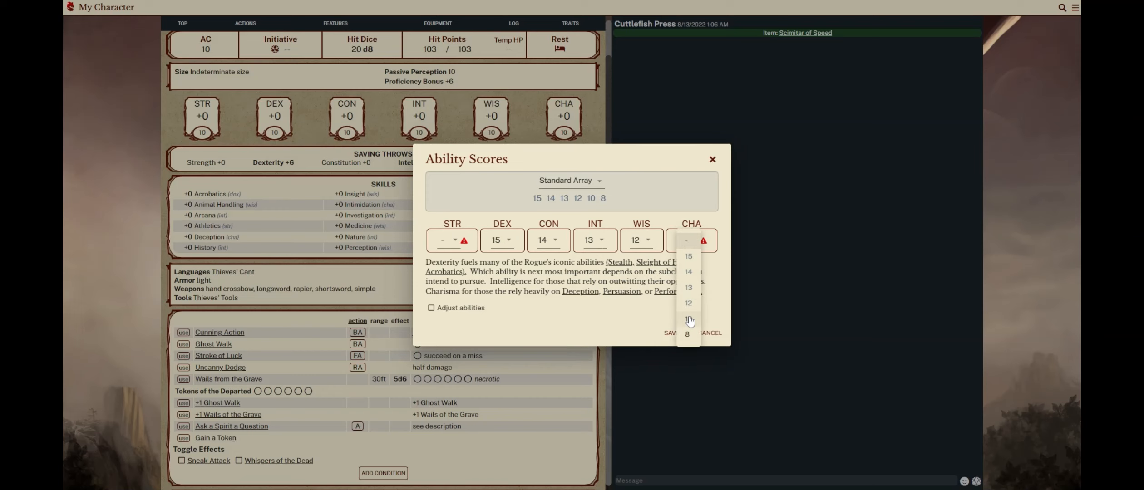
pyautogui.click(689, 319)
pyautogui.click(437, 238)
pyautogui.click(450, 335)
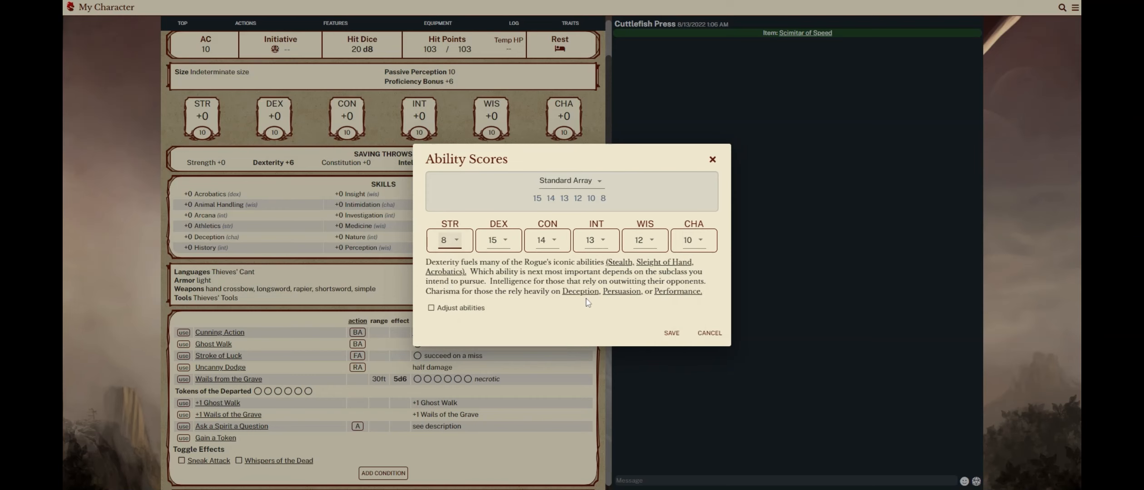
pyautogui.click(676, 333)
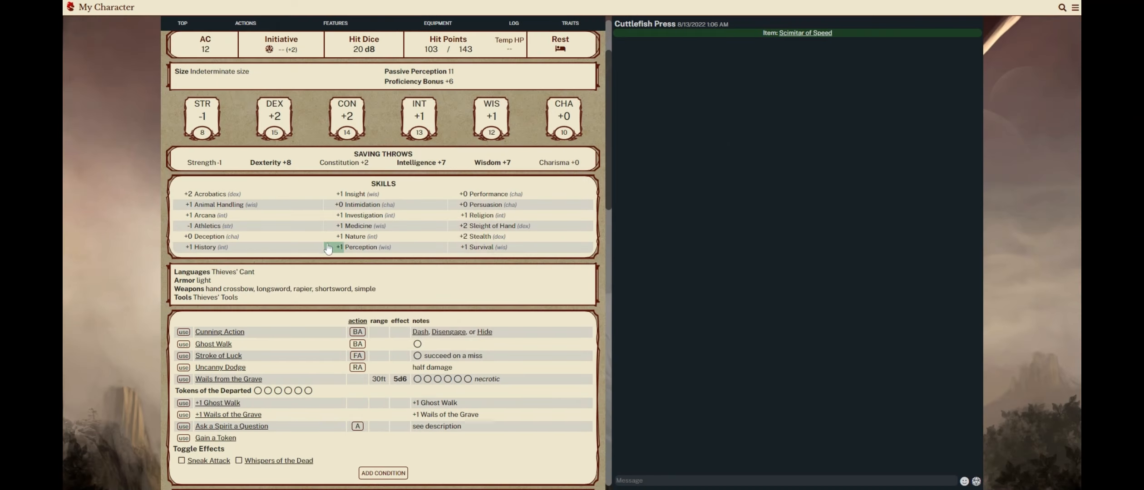
# - Add two daggers from the weapons table to the character's equipment without buying them
pyautogui.scroll(-3, 278, 250)
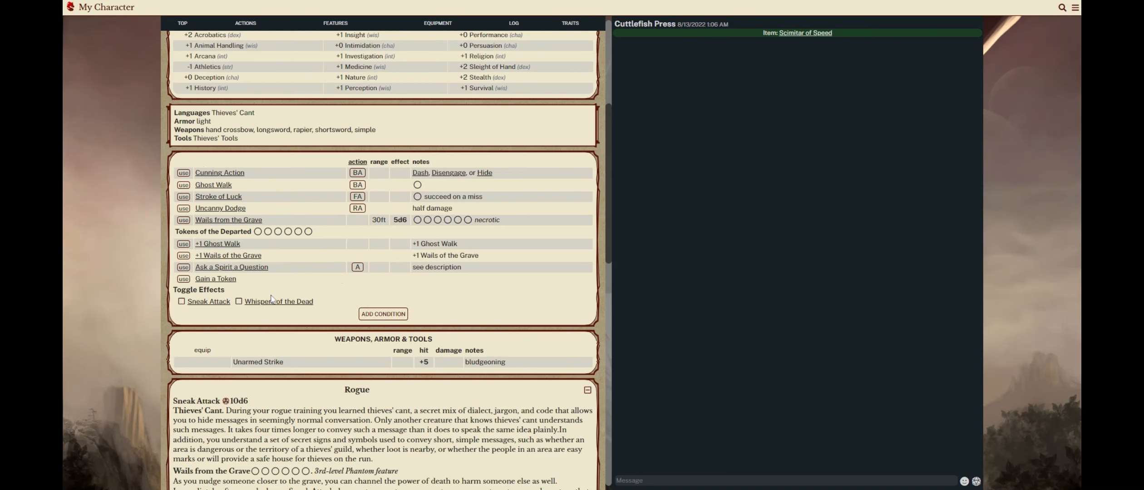
pyautogui.scroll(-2, 272, 299)
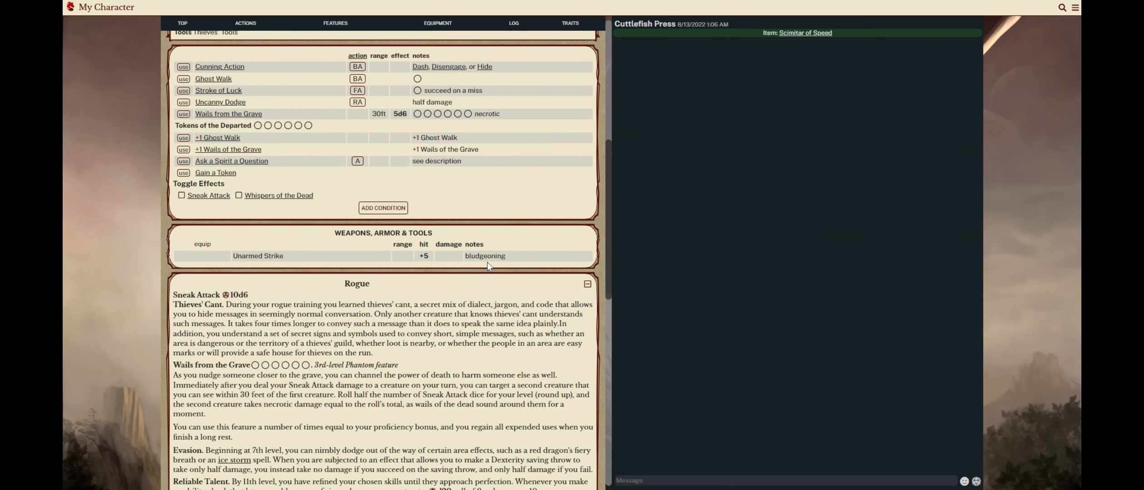
pyautogui.click(439, 23)
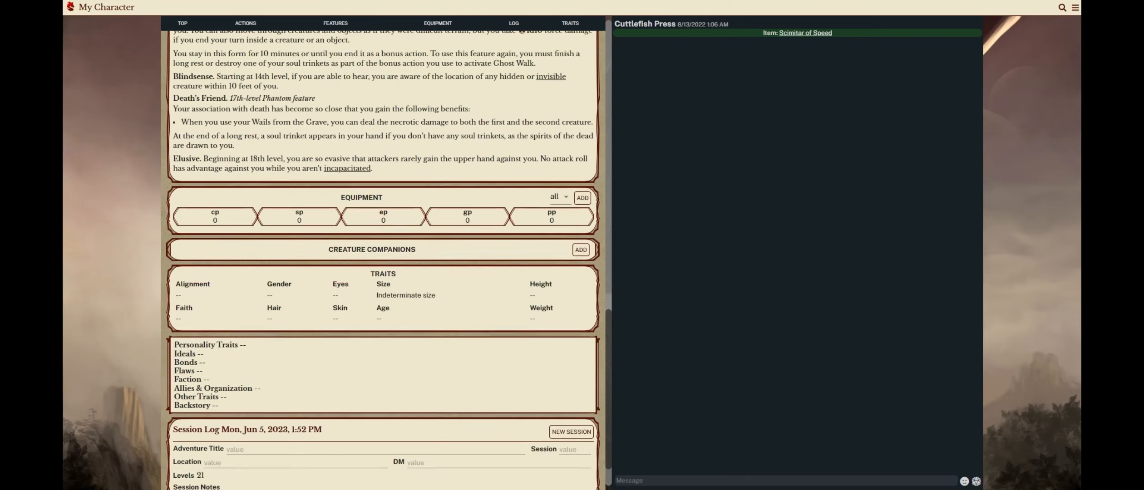
pyautogui.click(586, 153)
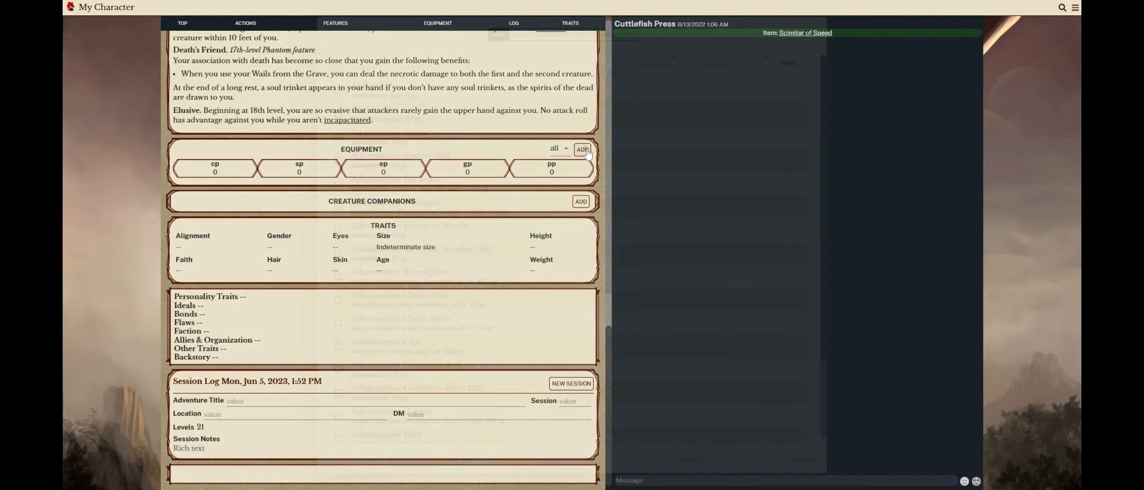
pyautogui.click(576, 35)
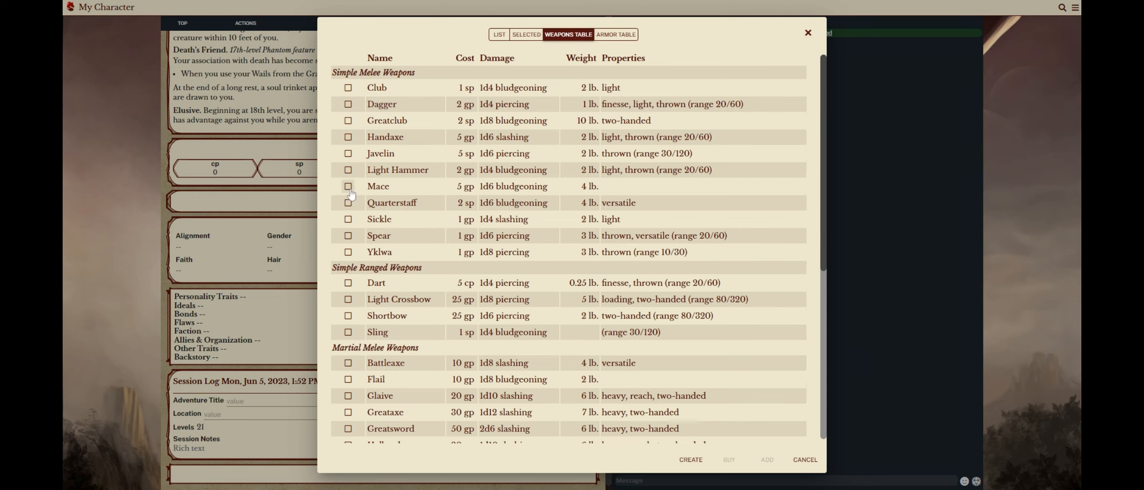
pyautogui.click(348, 105)
pyautogui.click(356, 104)
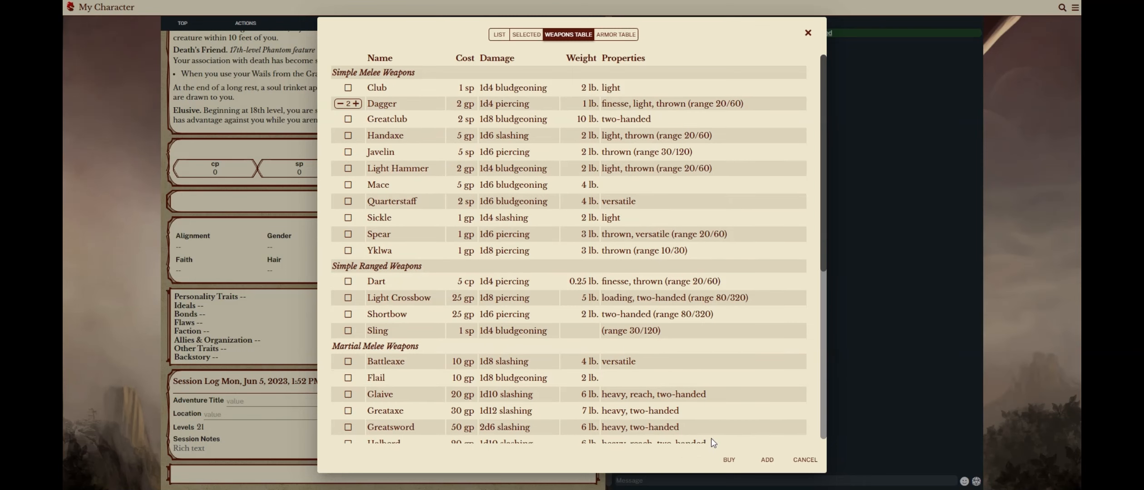
pyautogui.click(767, 460)
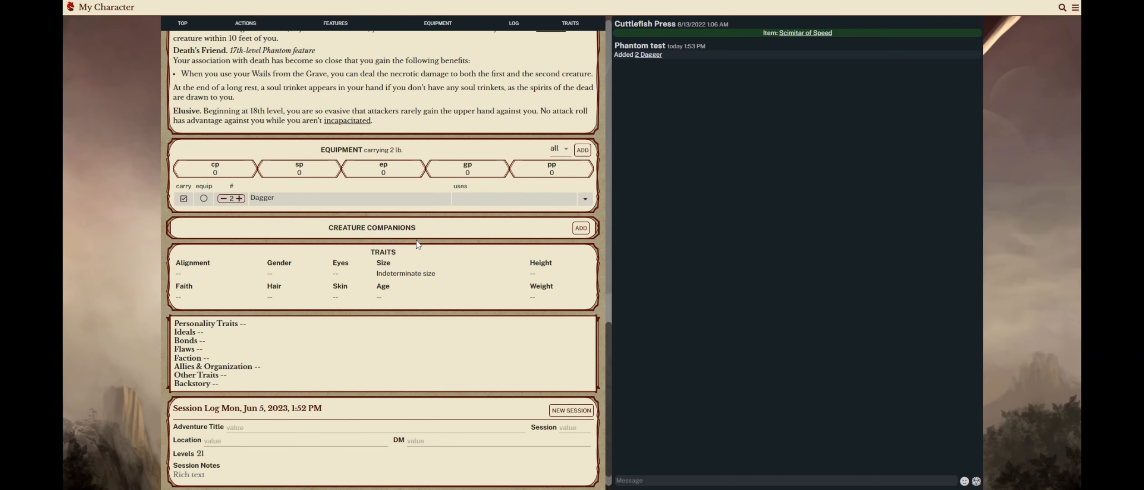
# - Equip one dagger in the primary hand and the other in the off hand, and review the resulting attack entries
pyautogui.click(204, 199)
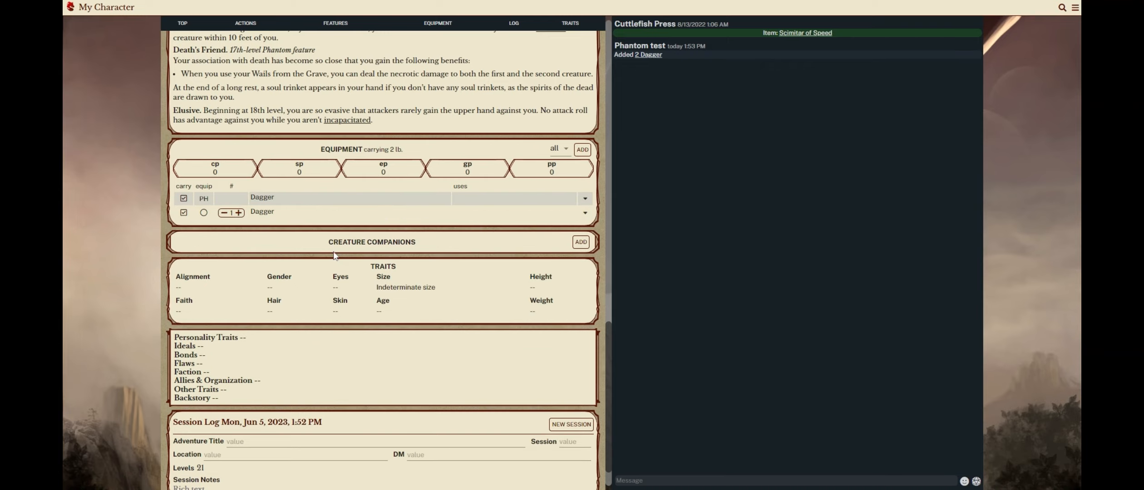
pyautogui.click(203, 212)
pyautogui.click(183, 25)
pyautogui.scroll(-6, 323, 168)
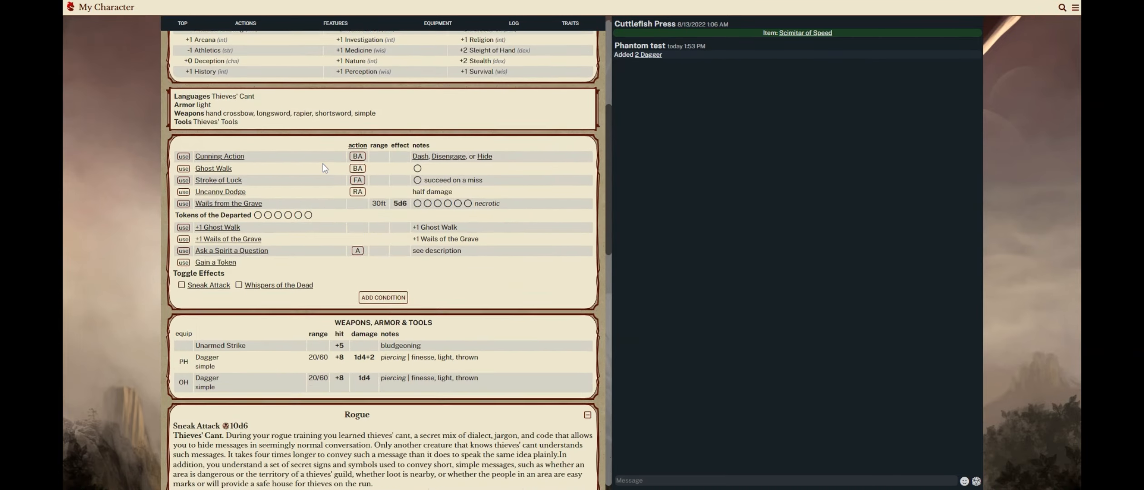
pyautogui.scroll(-1, 323, 164)
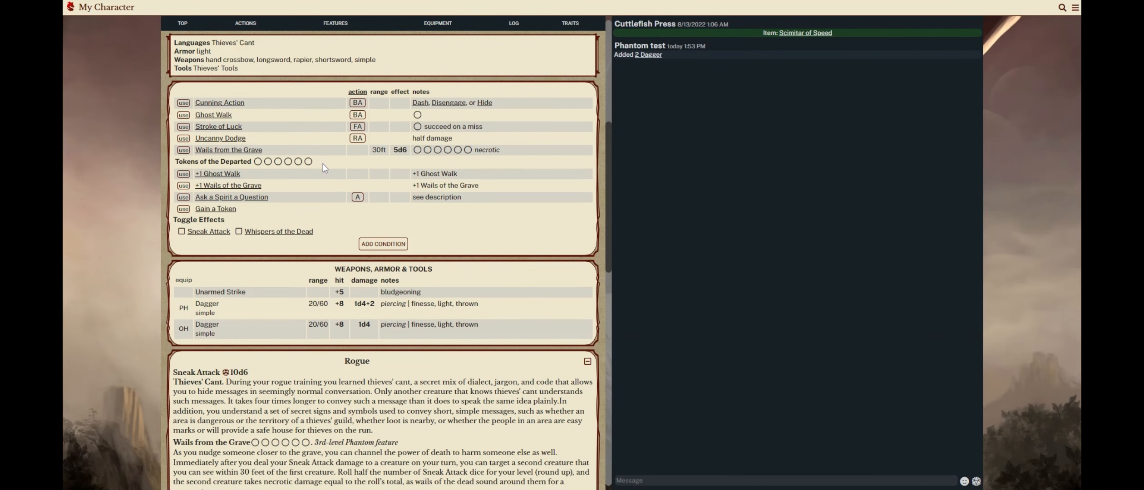
pyautogui.scroll(1, 323, 163)
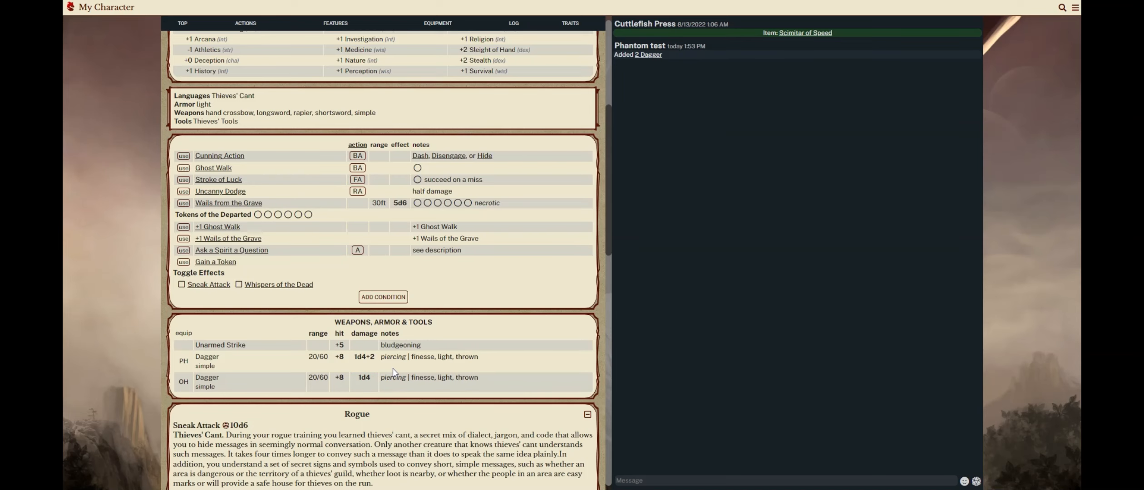
# - Perform a long rest for the character, regaining all of the Hit Dice
pyautogui.scroll(5, 402, 369)
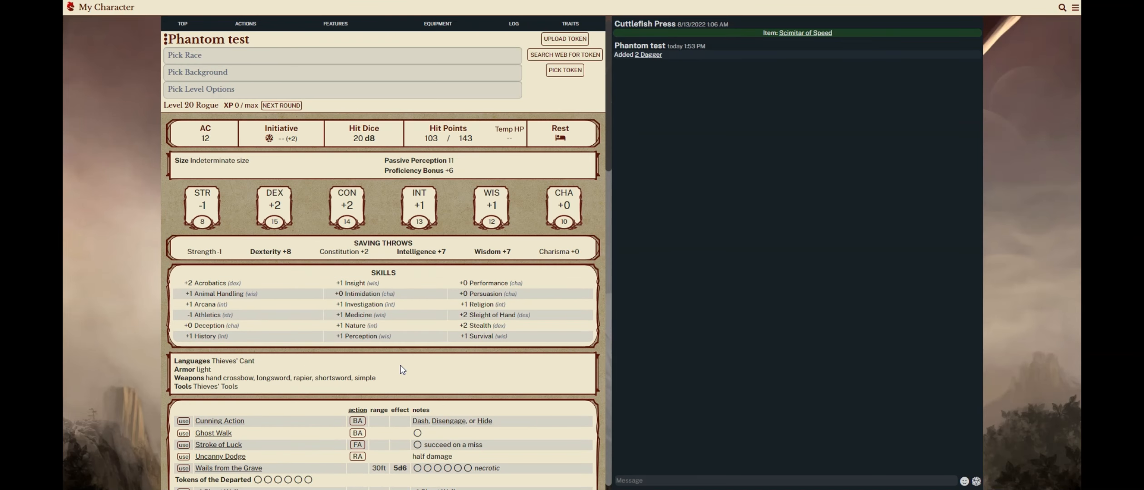
pyautogui.click(562, 137)
pyautogui.click(558, 146)
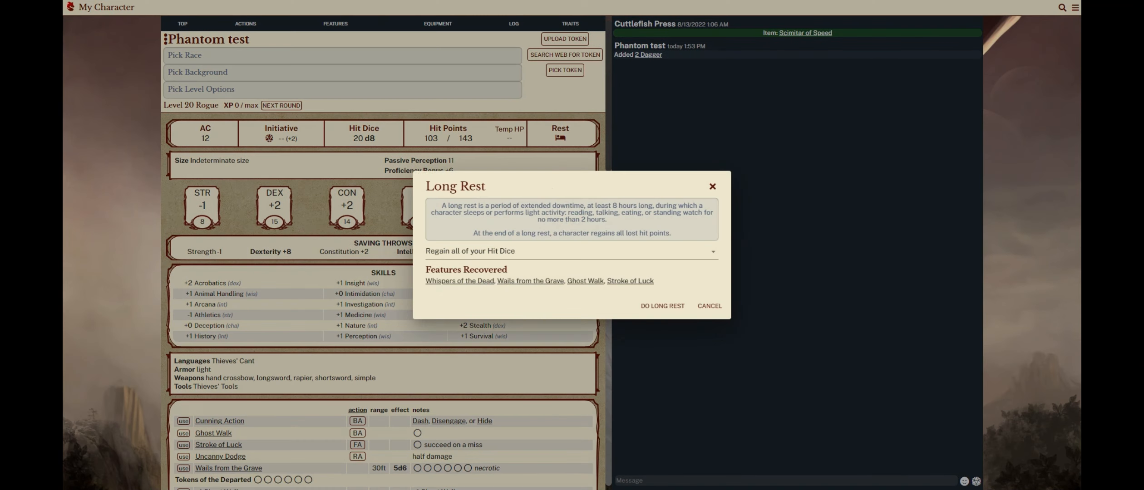
pyautogui.click(661, 309)
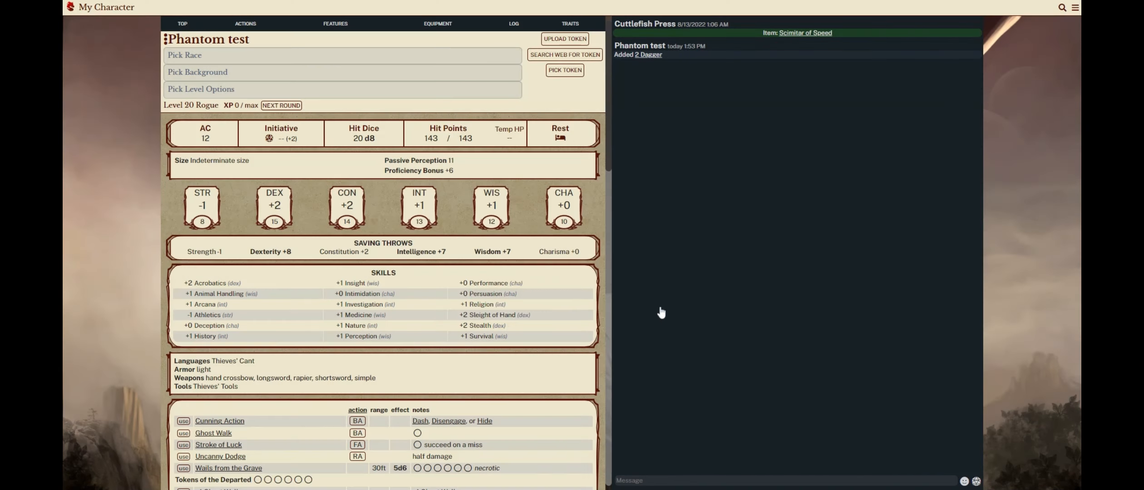
# - Switch on the Sneak Attack effect, check how it changes the dagger damage, and switch it off again
pyautogui.scroll(-7, 332, 263)
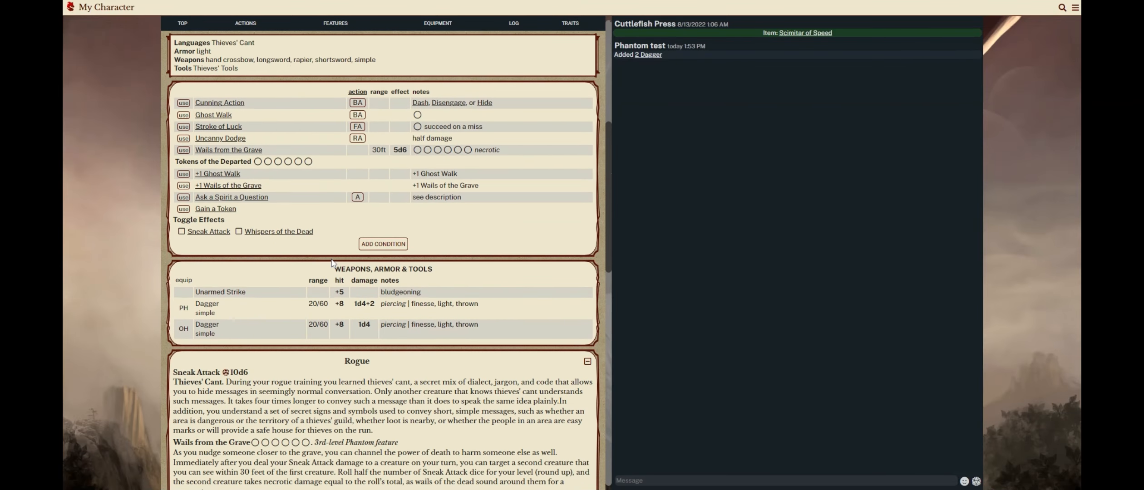
pyautogui.scroll(7, 332, 264)
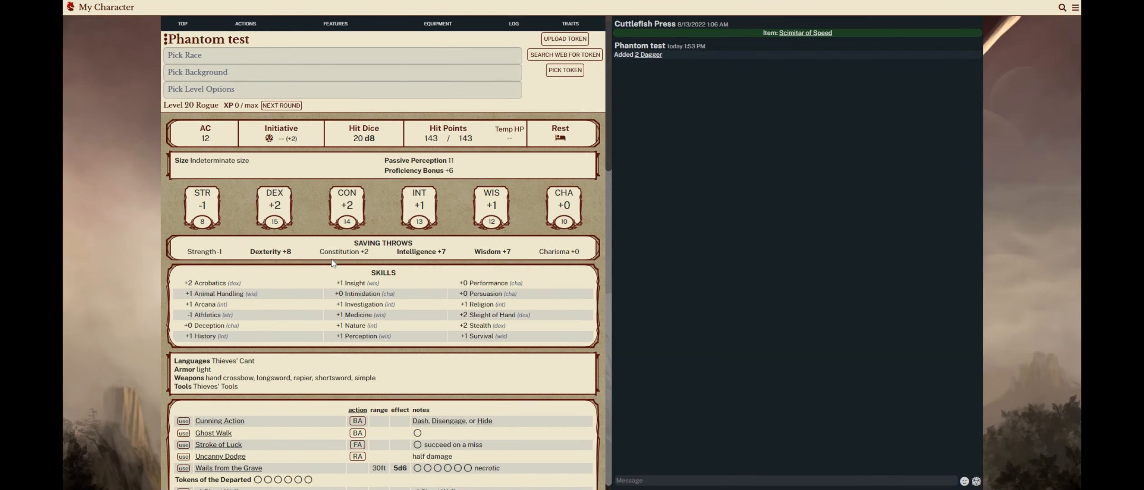
pyautogui.scroll(-7, 273, 211)
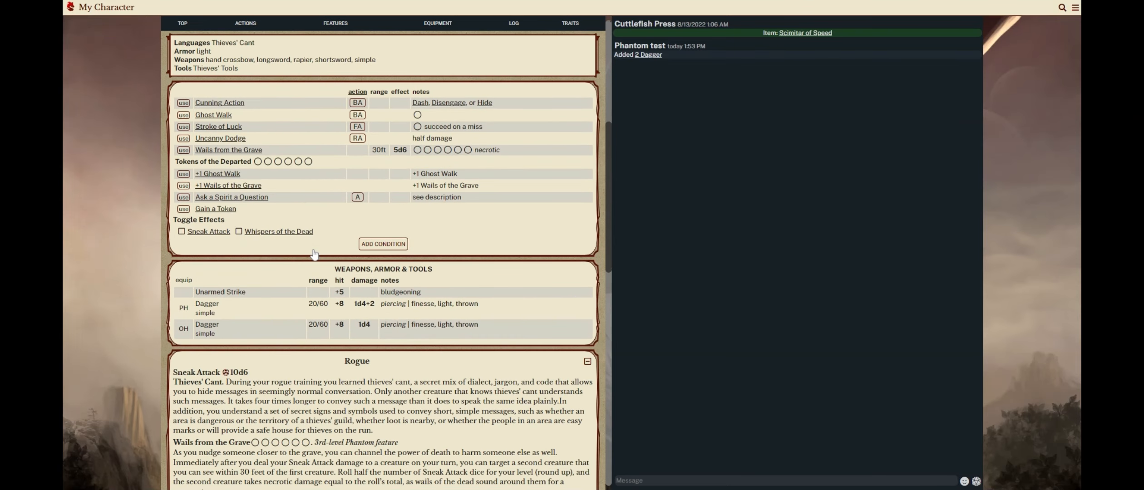
pyautogui.click(181, 232)
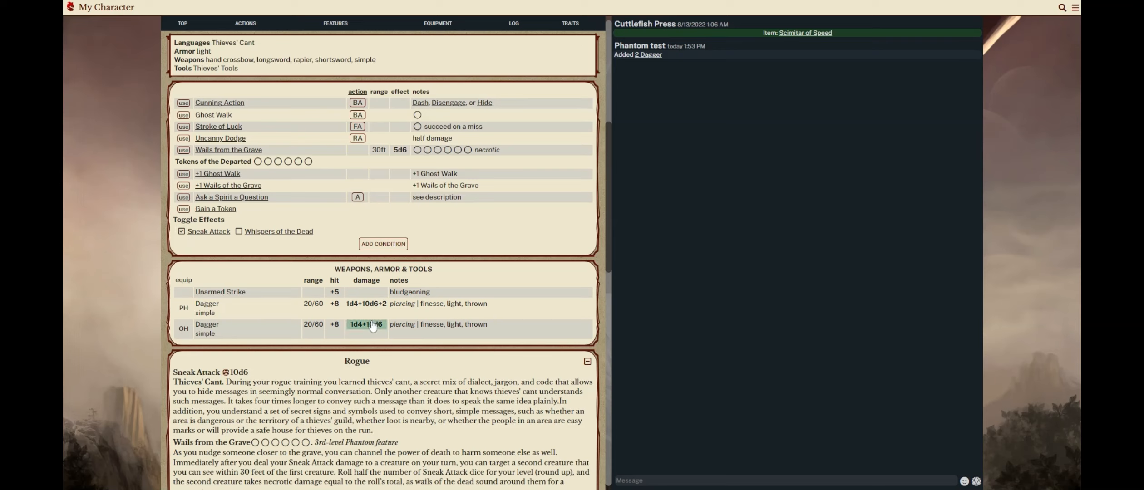
pyautogui.click(182, 232)
# - Read the Whispers of the Dead description and enable its toggle effect
pyautogui.click(300, 234)
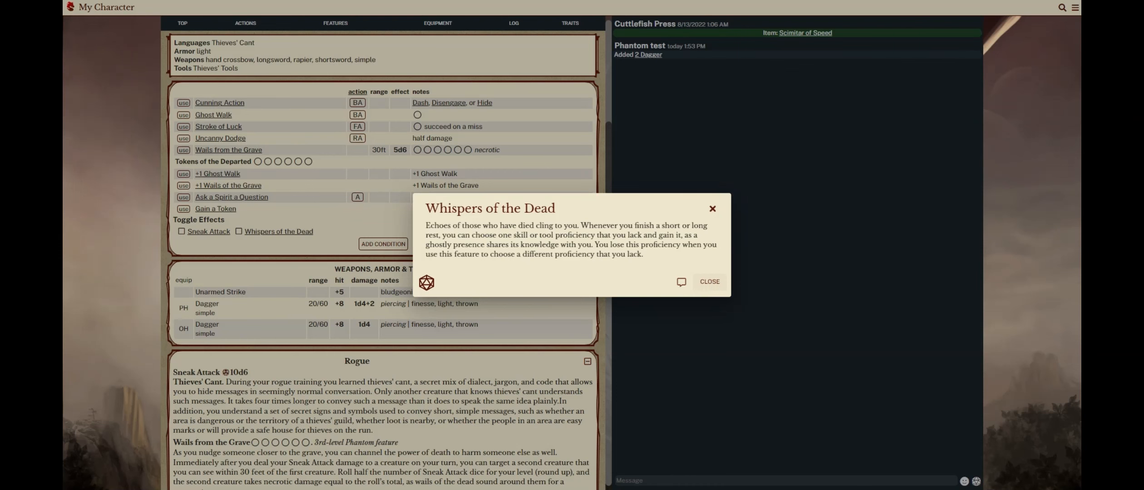
pyautogui.click(709, 282)
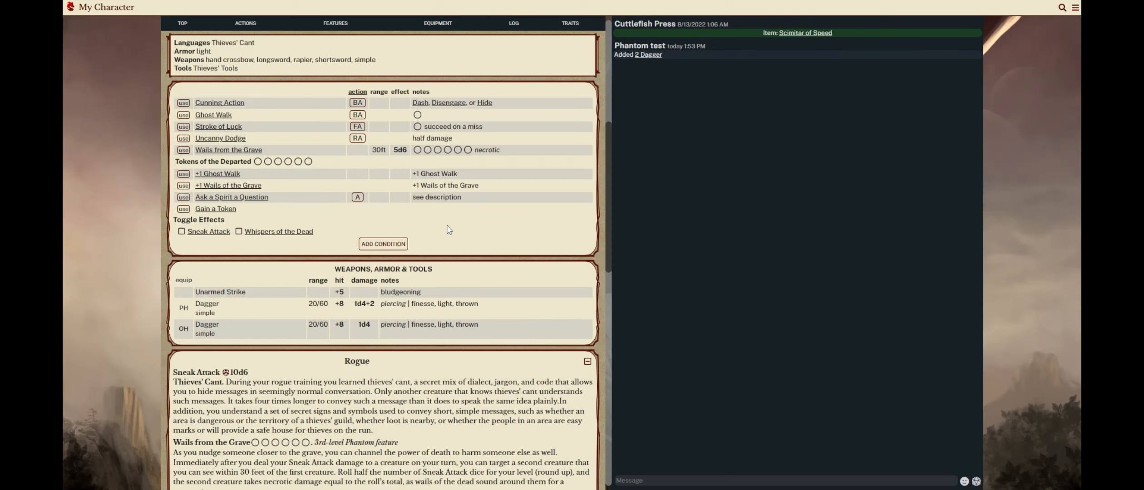
pyautogui.click(238, 232)
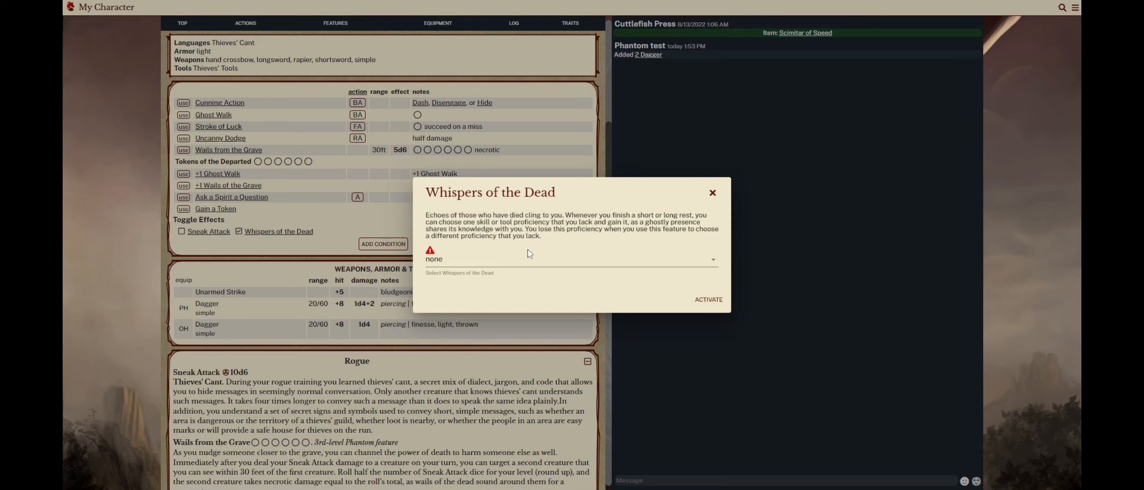
pyautogui.moveTo(496, 272); pyautogui.dragTo(437, 273)
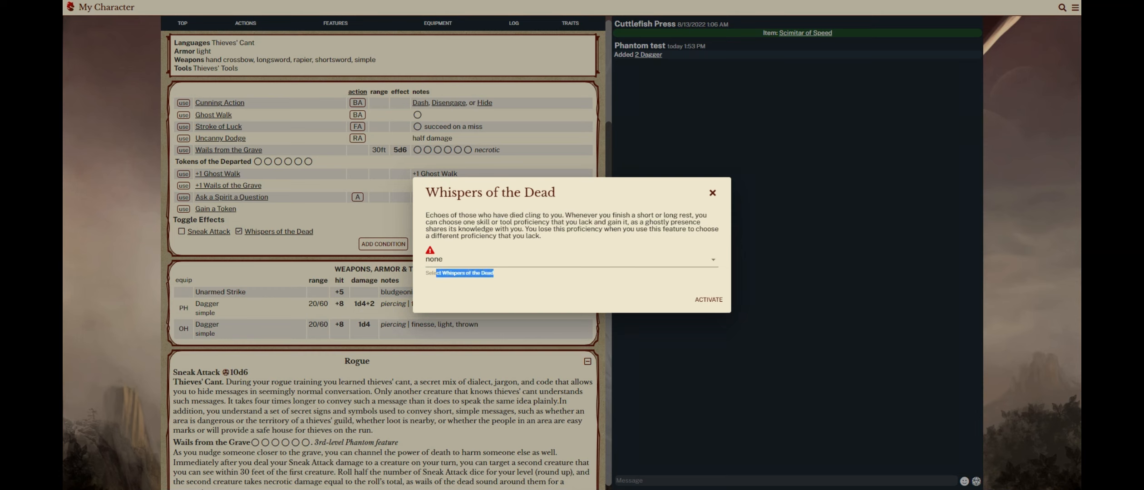
# - Choose WofD: Skill Proficiency for Whispers of the Dead and look through the skills on offer without picking one
pyautogui.click(513, 262)
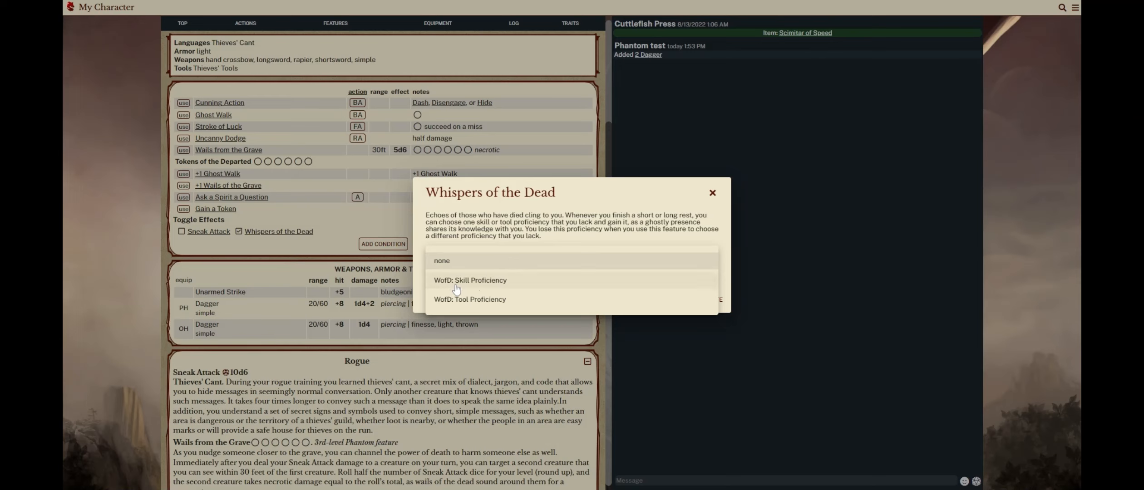
pyautogui.click(502, 286)
pyautogui.click(539, 294)
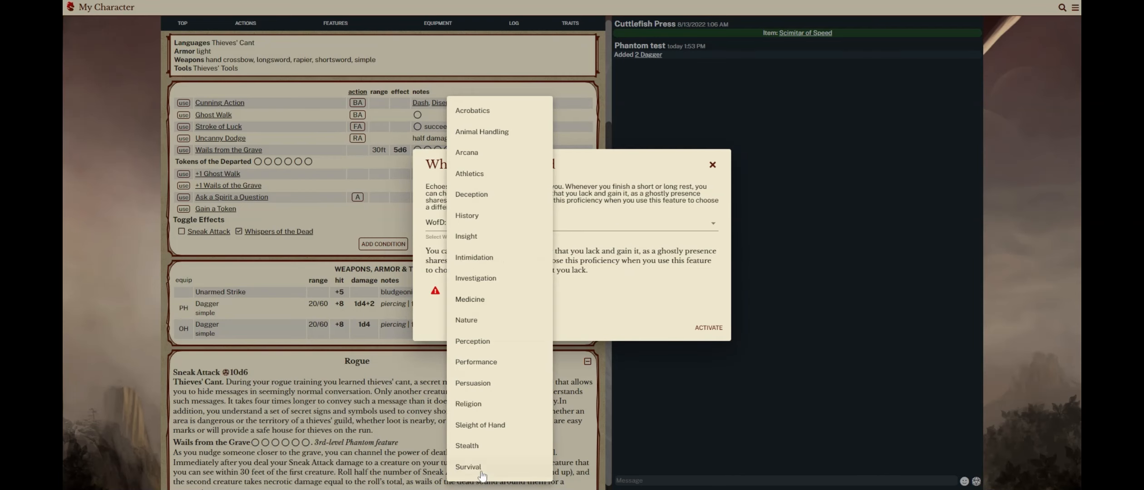
pyautogui.click(592, 299)
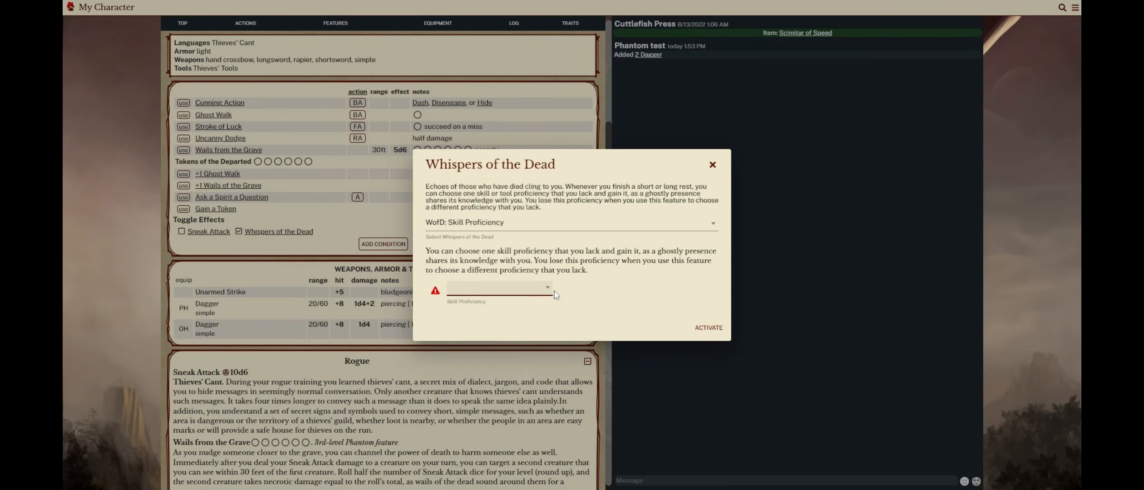
# - Switch Whispers of the Dead to WofD: Tool Proficiency, look through the tools on offer, and select Thieves' Tools
pyautogui.click(477, 223)
pyautogui.click(479, 248)
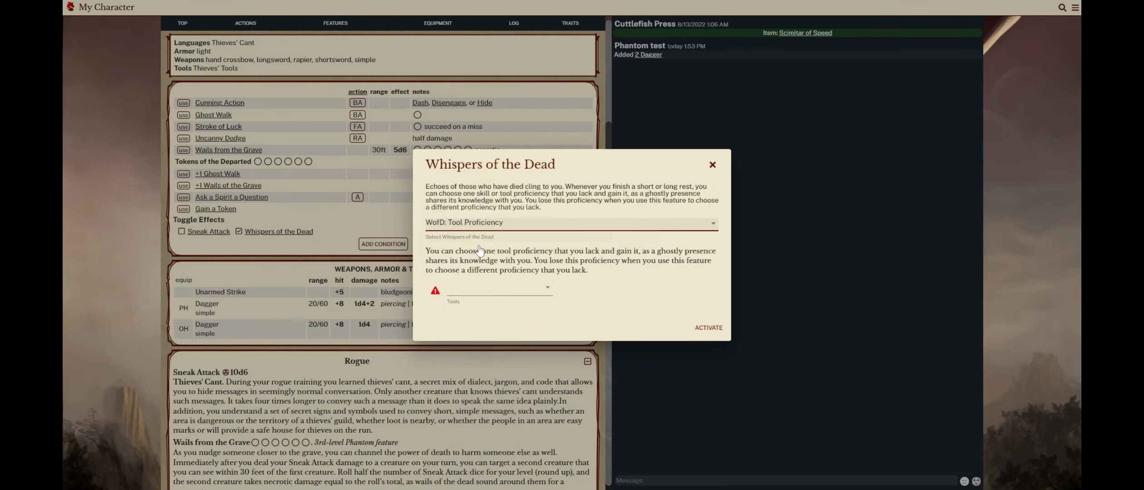
pyautogui.click(532, 291)
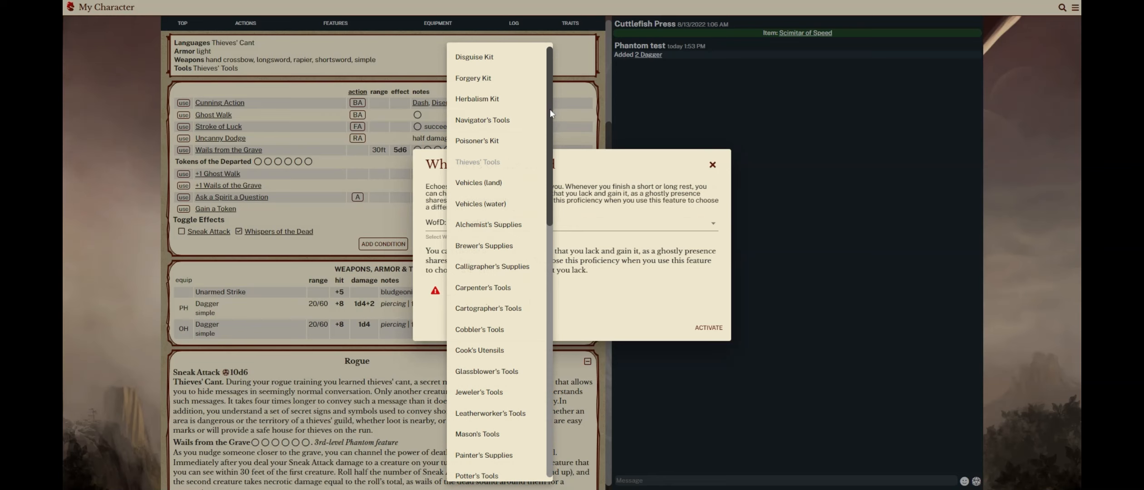
pyautogui.scroll(-2, 550, 109)
pyautogui.scroll(1, 549, 126)
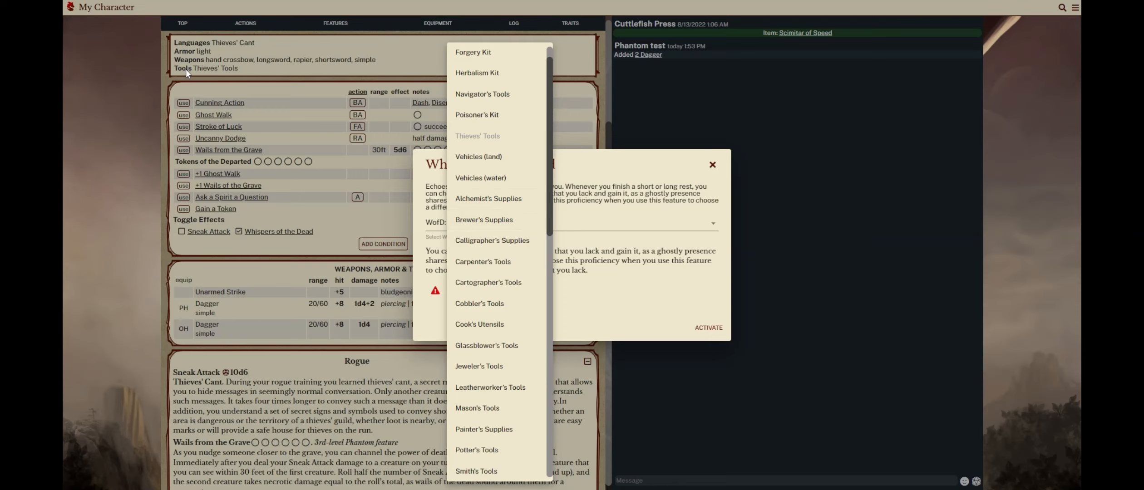
pyautogui.click(490, 137)
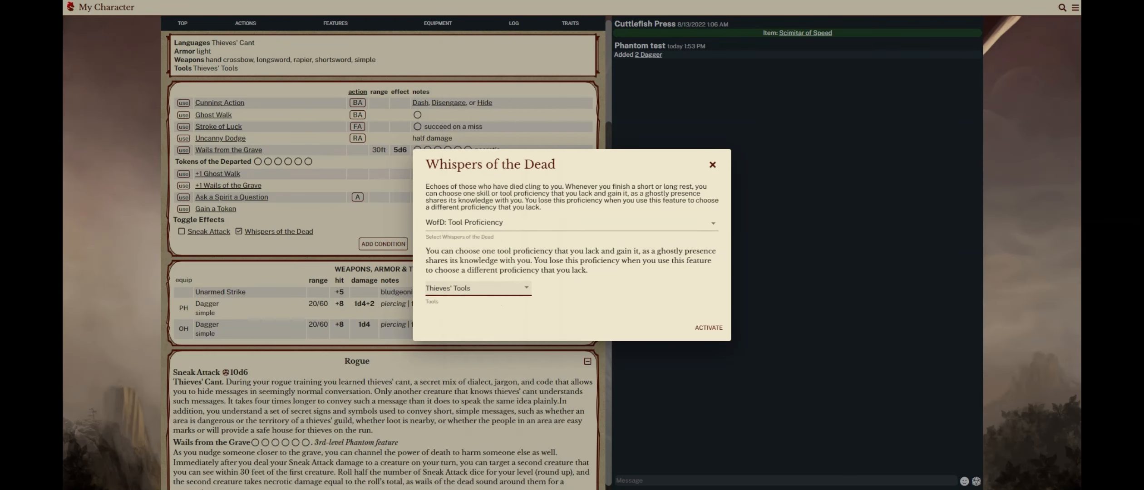
# - Try Poisoner's Kit as the Whispers of the Dead tool, replace it with Dice Set, and activate the effect
pyautogui.click(491, 297)
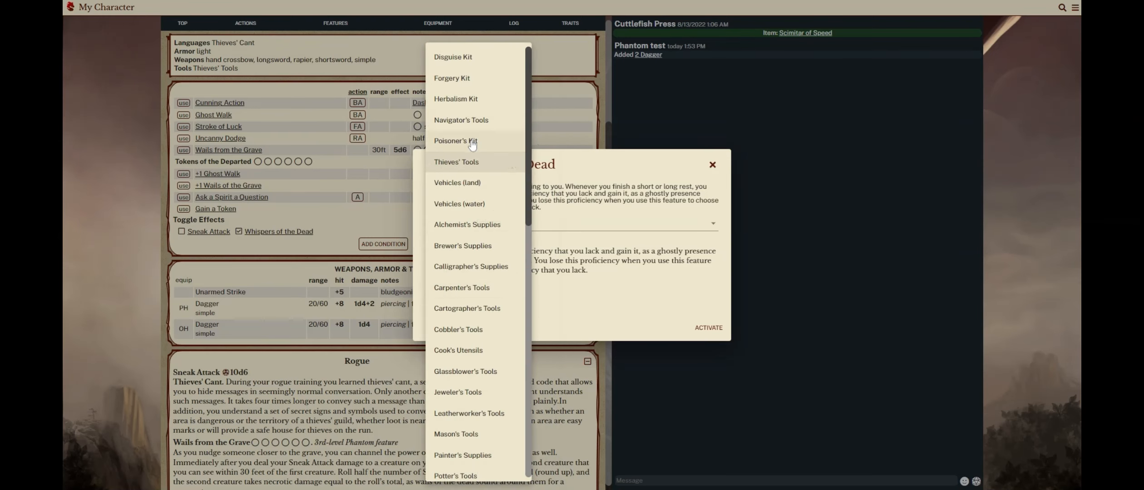
pyautogui.click(470, 145)
pyautogui.click(507, 286)
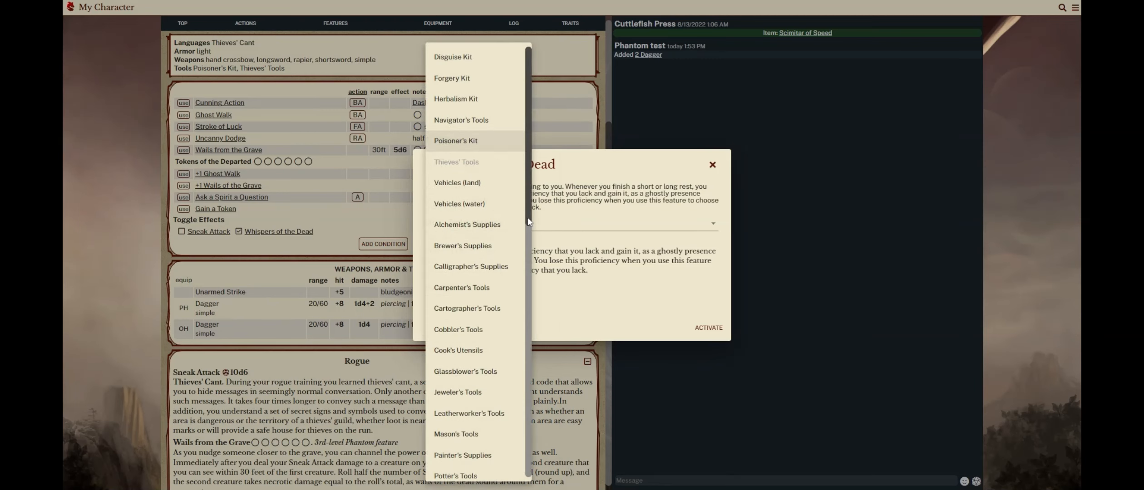
pyautogui.moveTo(528, 221); pyautogui.dragTo(524, 328)
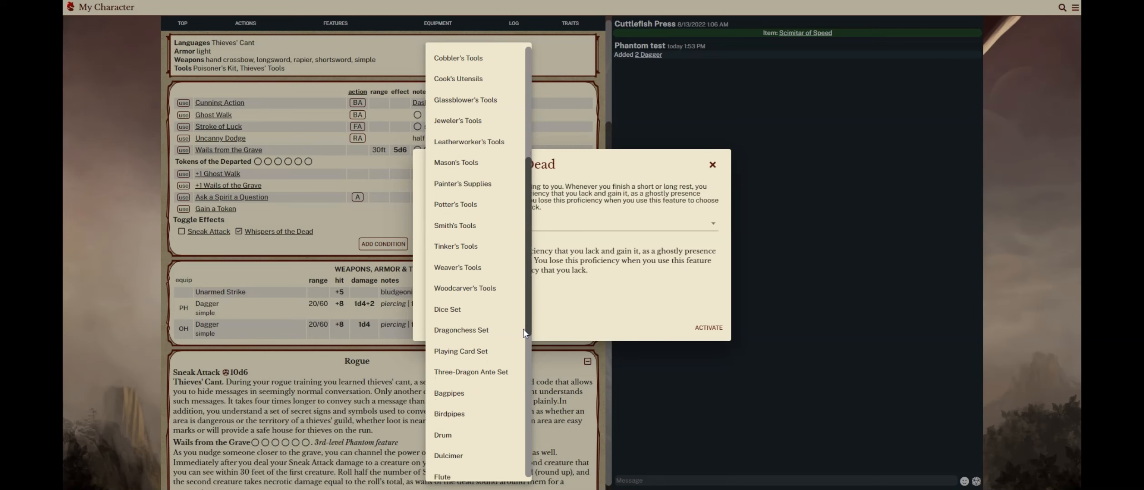
pyautogui.click(472, 309)
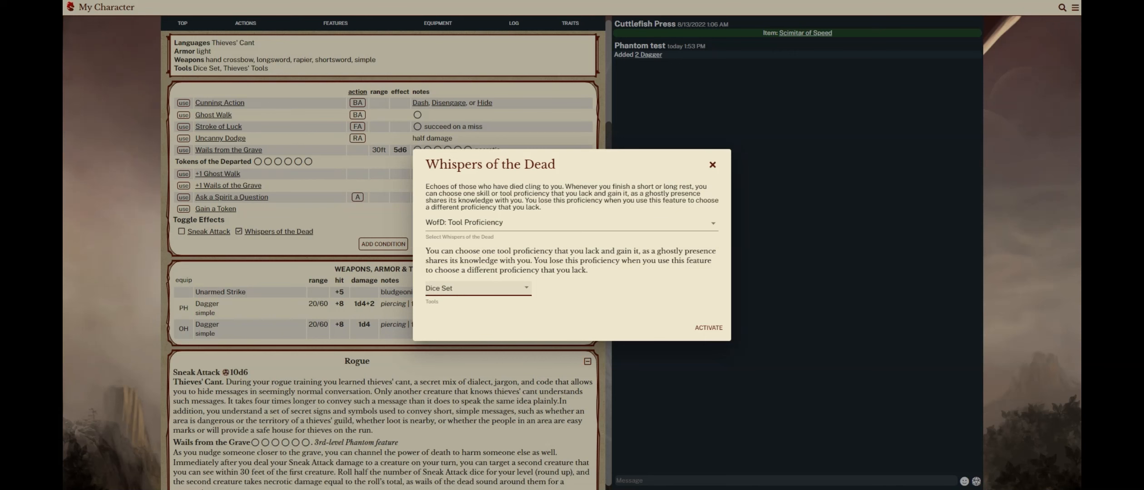
pyautogui.click(715, 330)
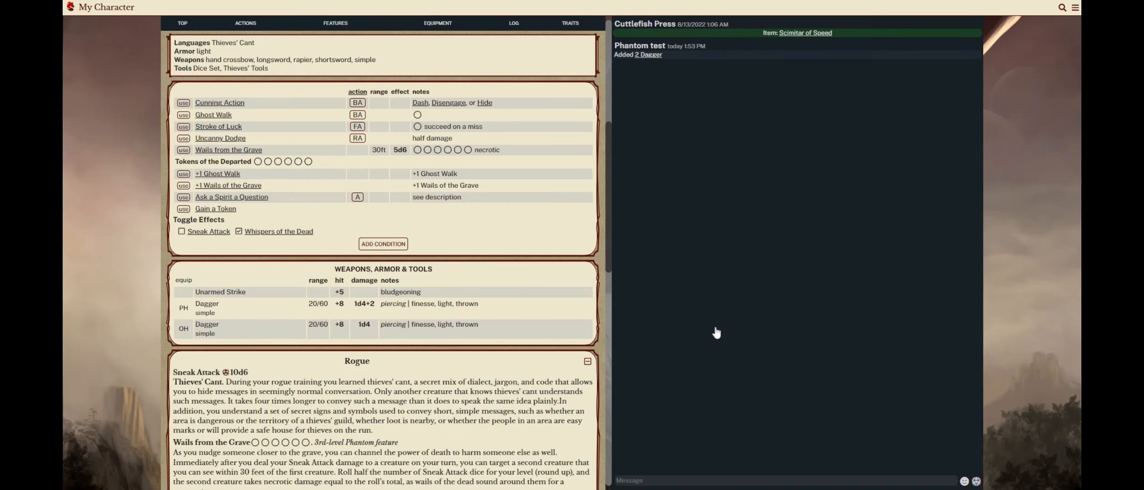
# - Roll a Dexterity check with the Dice Set proficiency and switch off the Whispers of the Dead effect
pyautogui.click(204, 69)
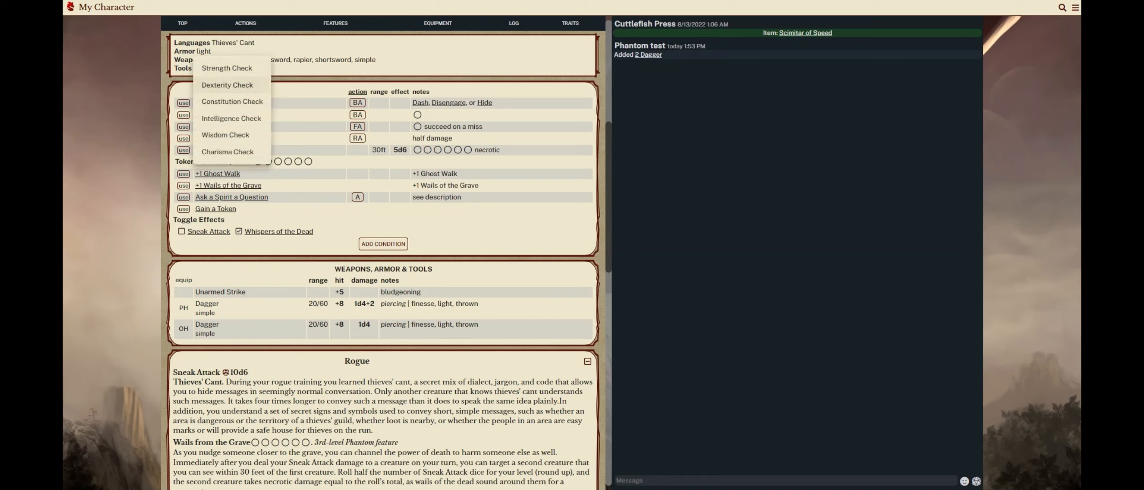
pyautogui.click(244, 90)
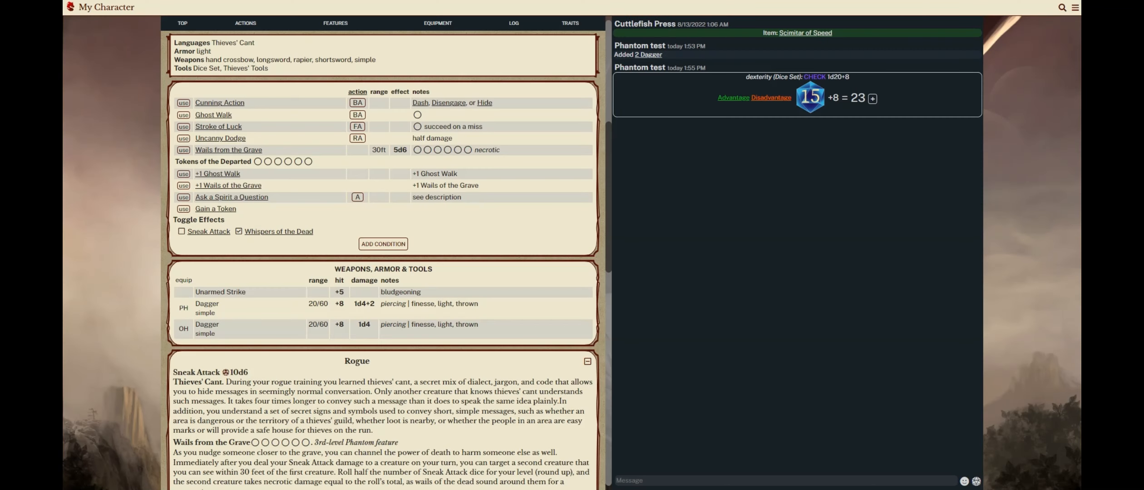
pyautogui.click(240, 232)
# - Use Ghost Walk, end its active effect, and spend a Token of the Departed on +1 Ghost Walk
pyautogui.click(183, 116)
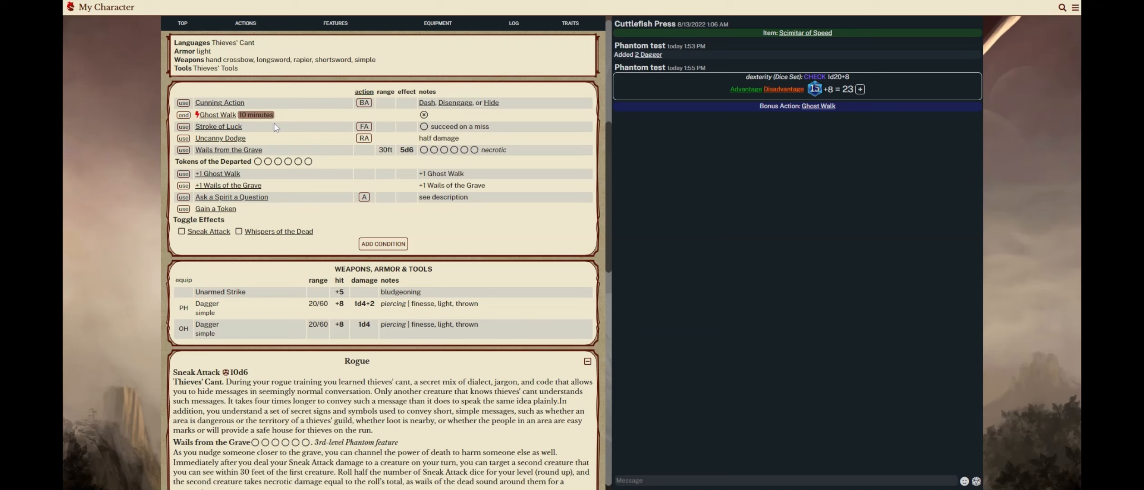
pyautogui.click(186, 116)
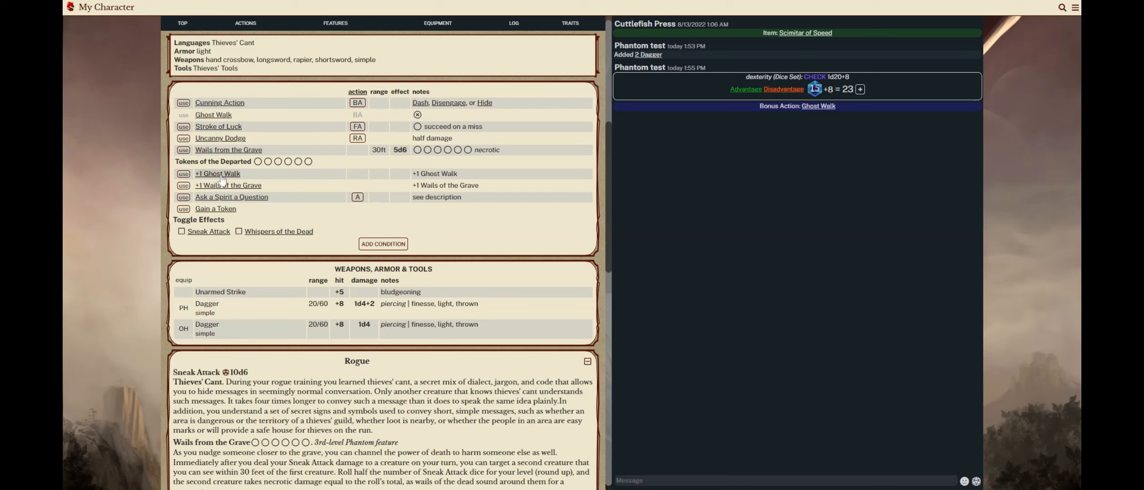
pyautogui.click(183, 175)
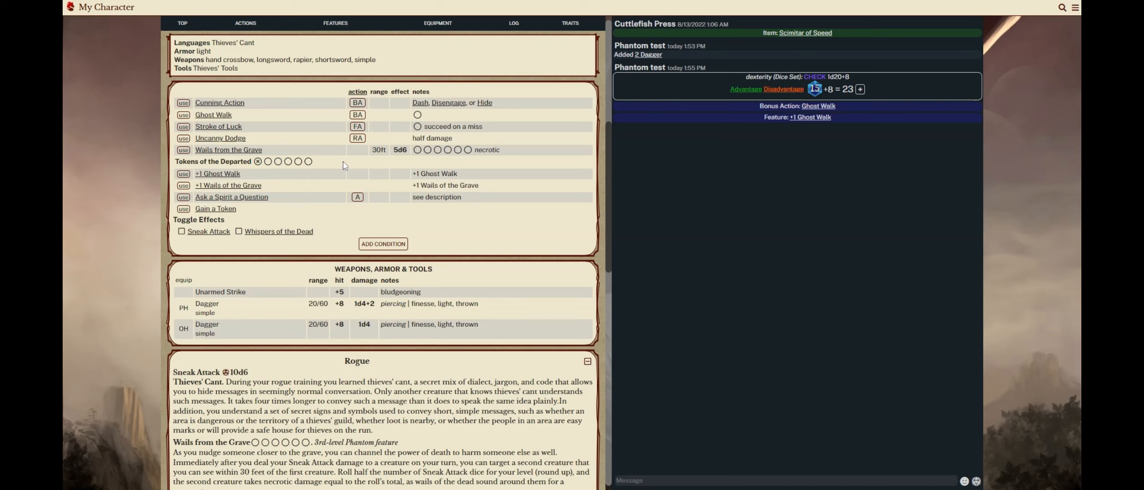
# - Roll Wails of the Grave damage, mark all its remaining uses as spent, and restore one with +1 Wails of the Grave
pyautogui.click(184, 150)
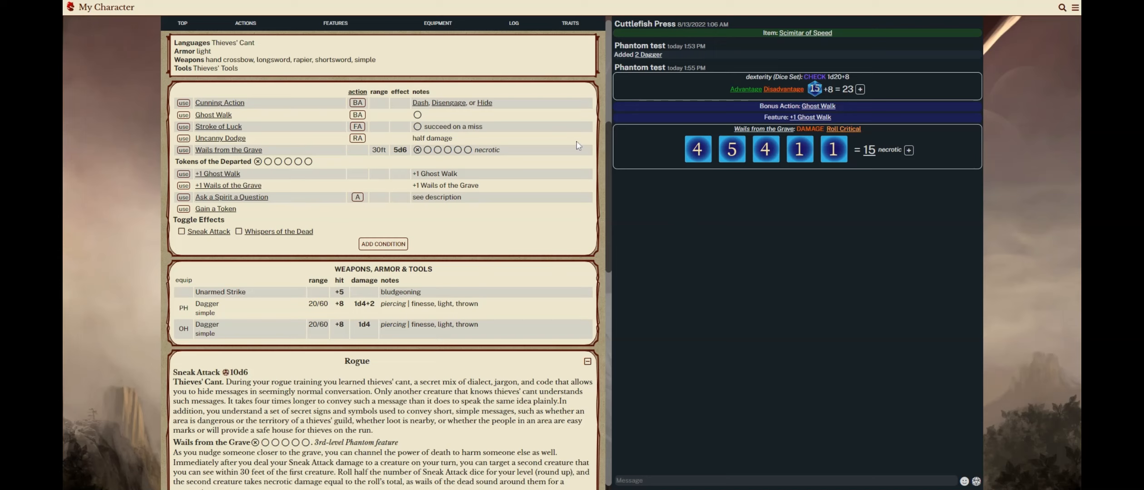
pyautogui.click(427, 150)
pyautogui.click(437, 150)
pyautogui.click(448, 150)
pyautogui.click(457, 150)
pyautogui.click(468, 150)
pyautogui.click(184, 185)
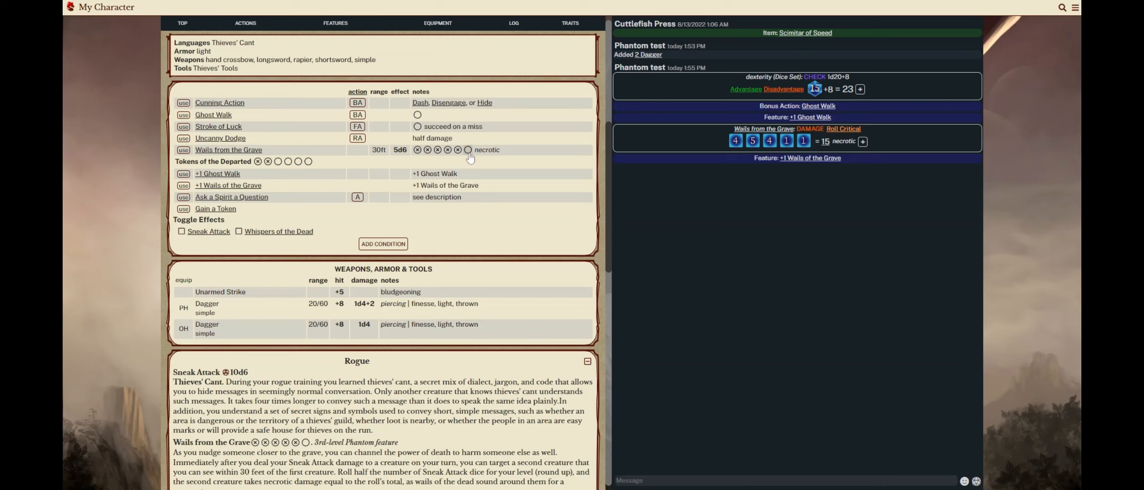
# - Read the Gain a Token description and use the feature to recover a Token of the Departed
pyautogui.click(216, 210)
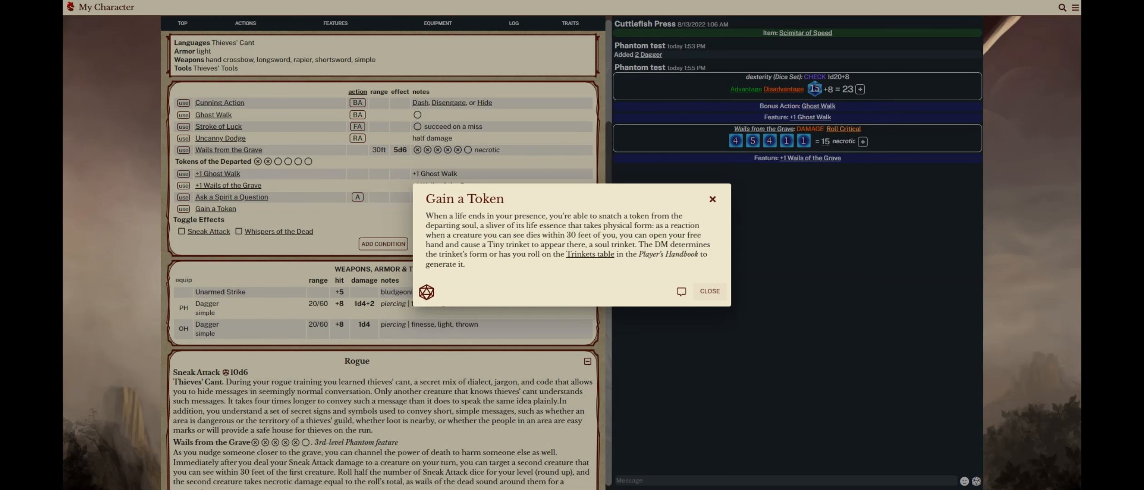
pyautogui.click(710, 292)
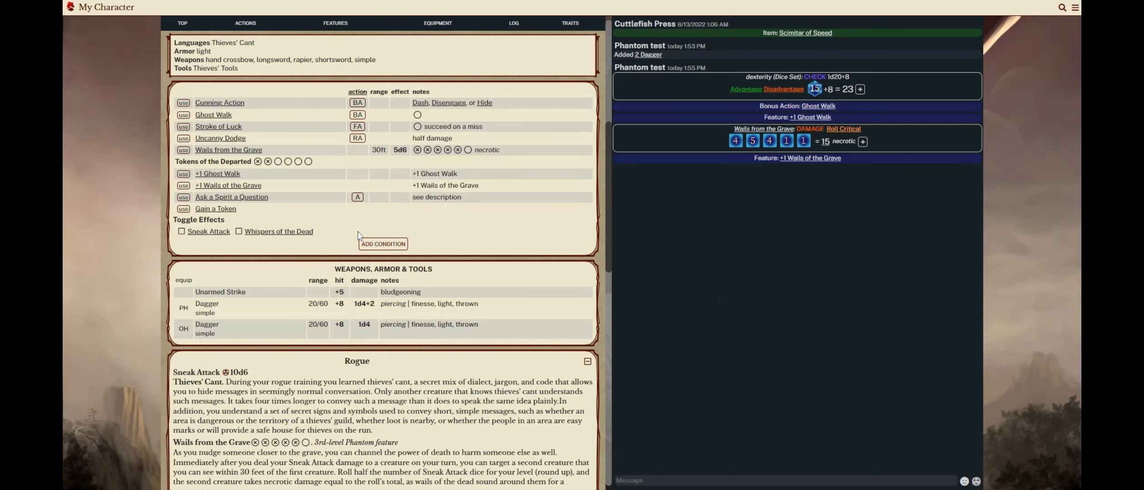
pyautogui.click(184, 209)
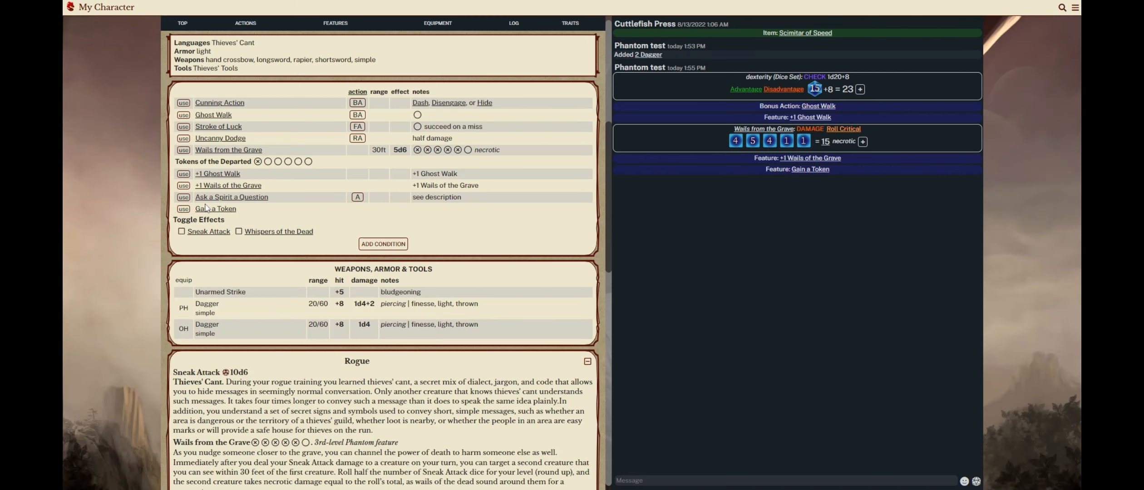
# - Read the Ask a Spirit a Question description and use the action to spend a Token of the Departed
pyautogui.click(226, 198)
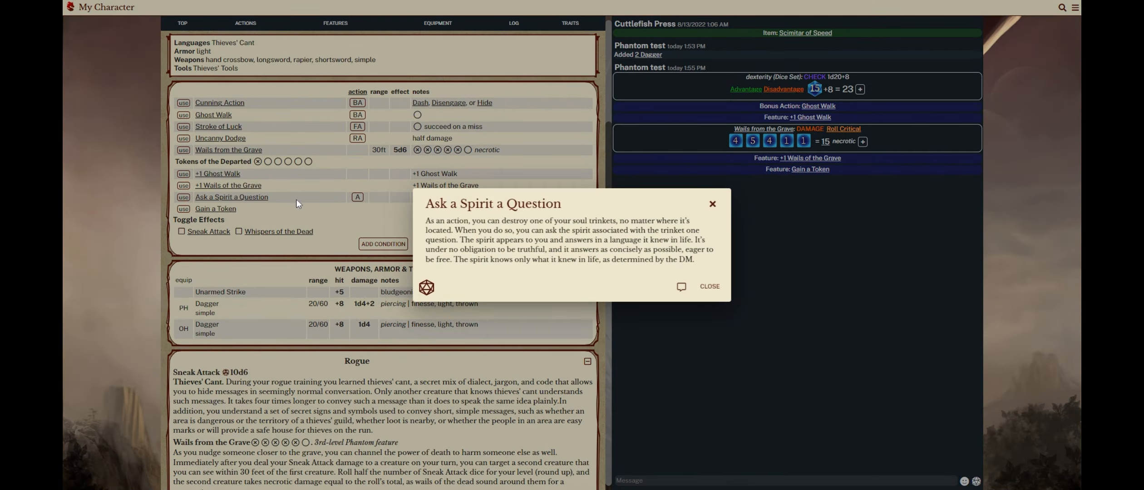
pyautogui.click(711, 288)
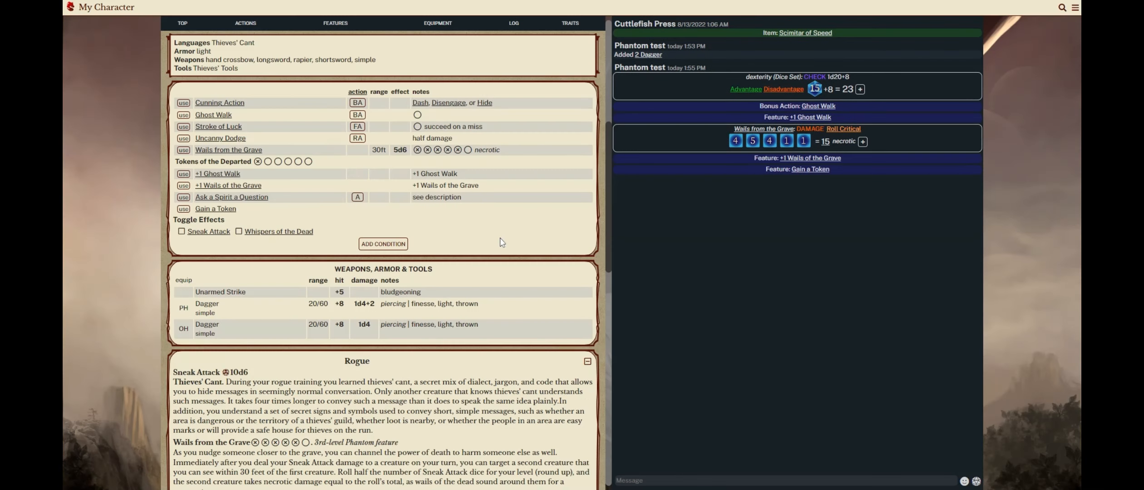
pyautogui.click(185, 199)
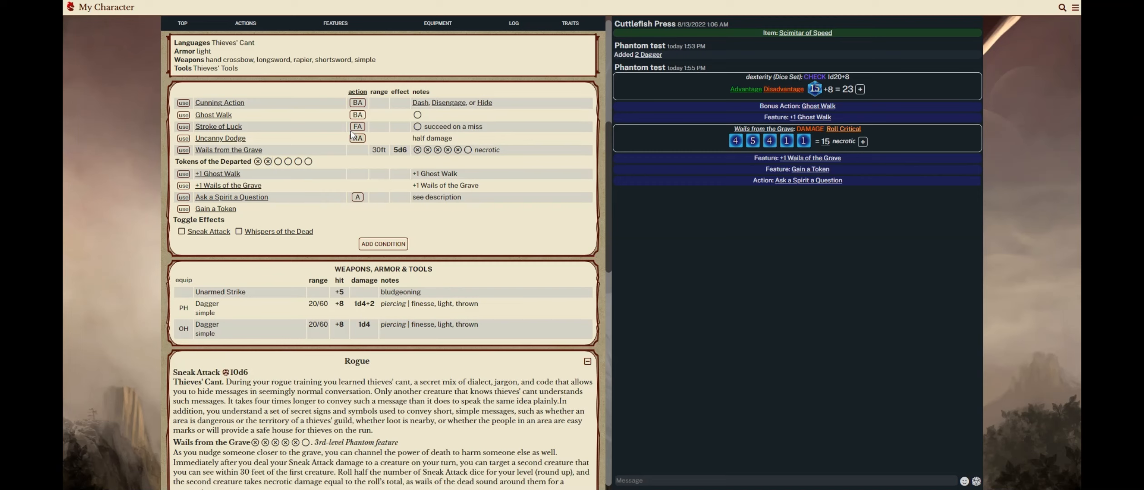
# - Use Cunning Action and Stroke of Luck, and read the Stroke of Luck description from its log entry
pyautogui.click(184, 103)
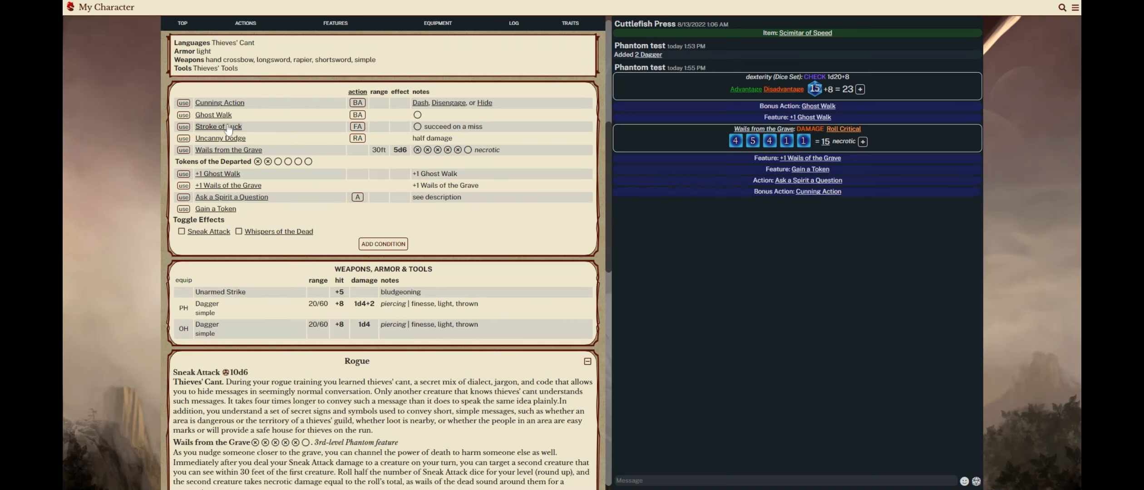
pyautogui.click(183, 127)
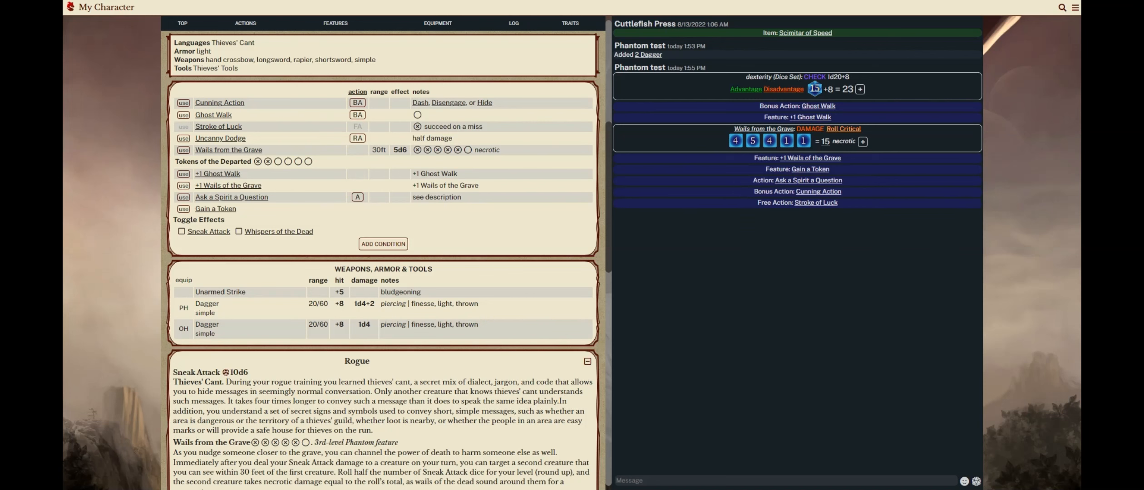
pyautogui.click(816, 203)
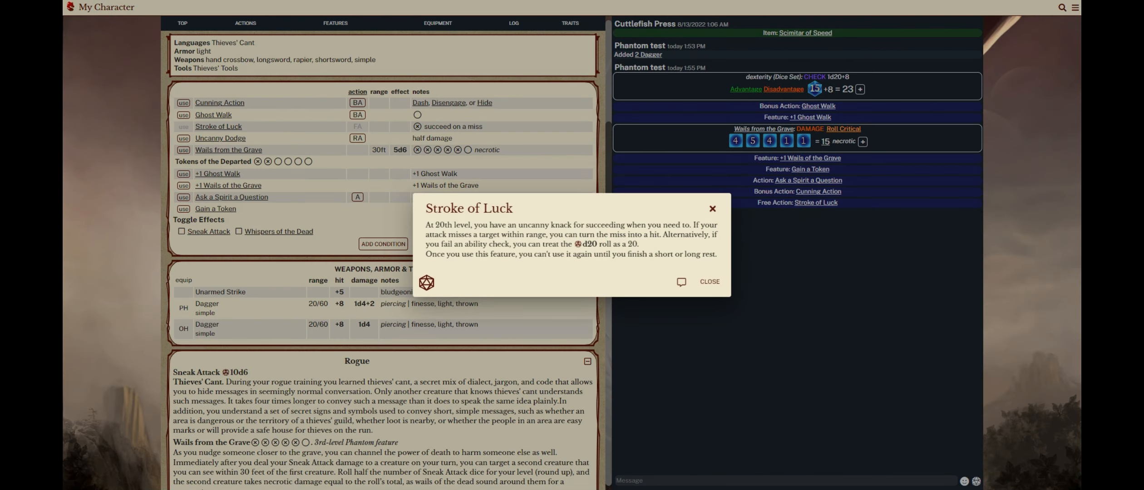
pyautogui.click(711, 282)
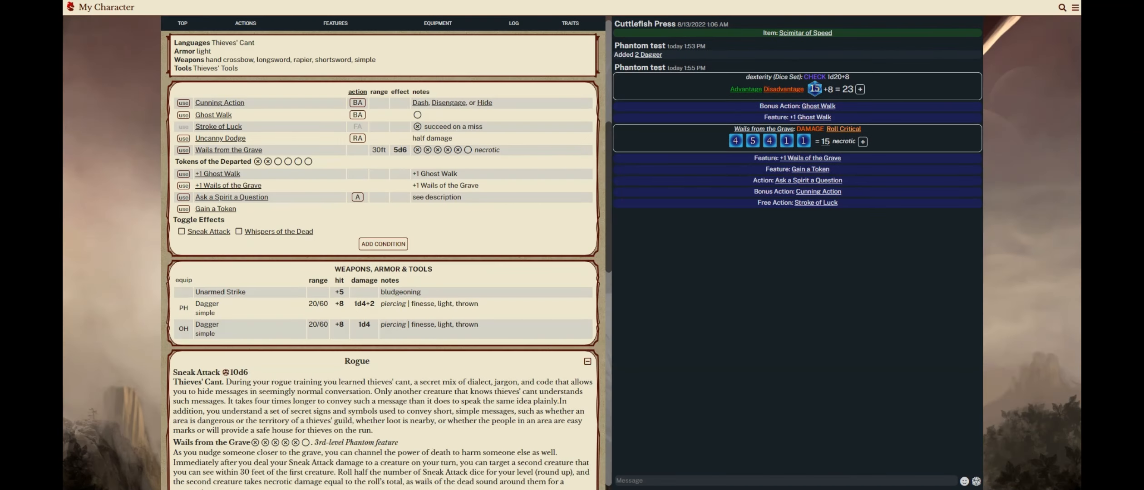